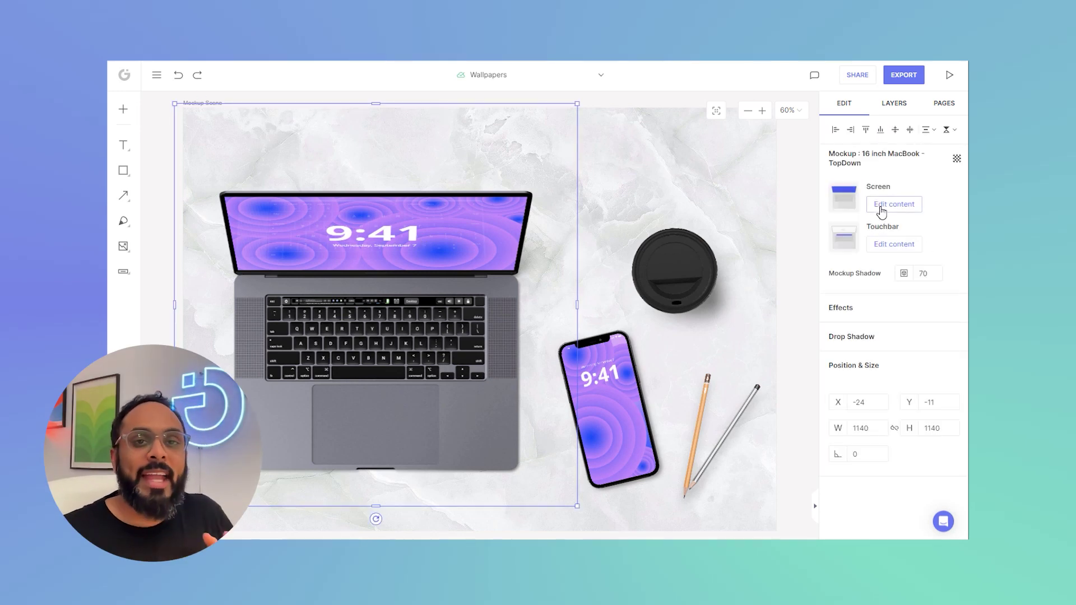
# Browse the Retro palettes and recolor the mobile wallpaper with the blue, navy, red and lavender palette
pyautogui.click(615, 397)
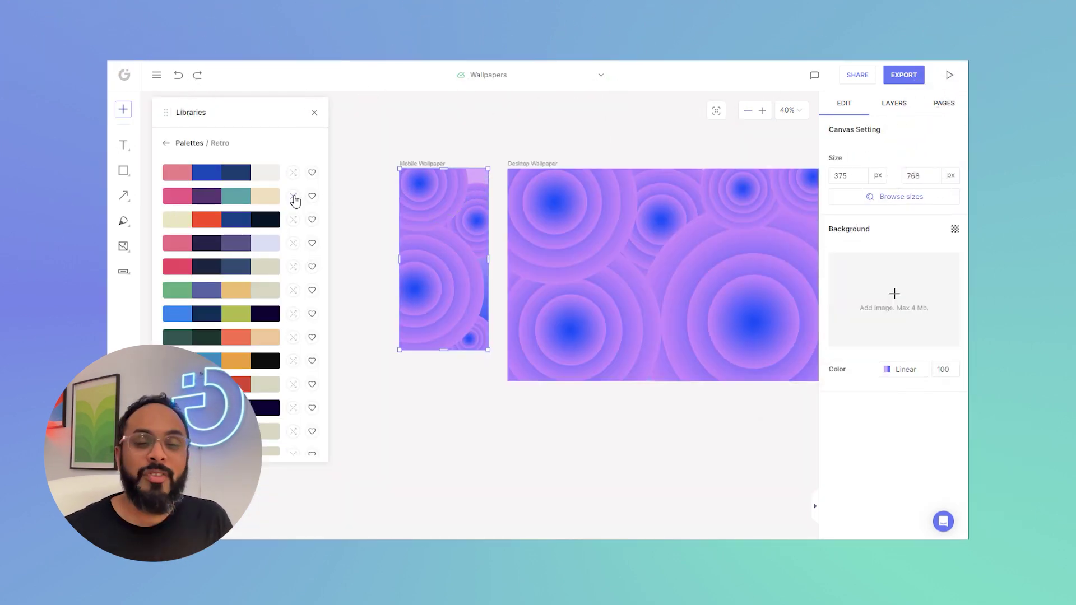
pyautogui.scroll(-5, 287, 218)
pyautogui.scroll(-5, 287, 247)
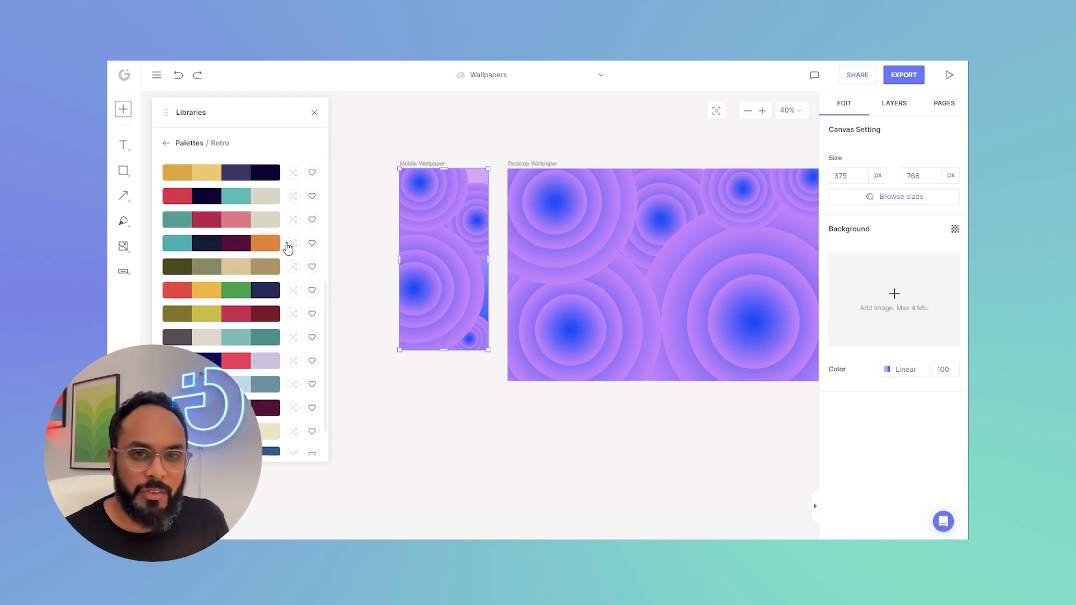
pyautogui.scroll(-2, 288, 247)
pyautogui.click(294, 319)
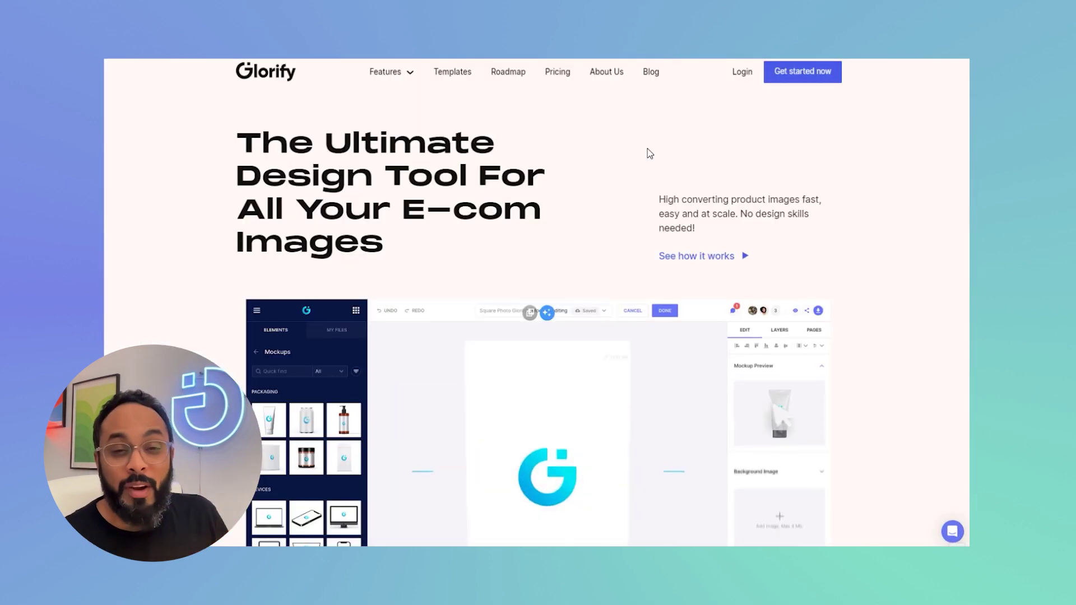
# Look through the Glorify homepage and open the account creation form from the login page
pyautogui.scroll(-10, 648, 149)
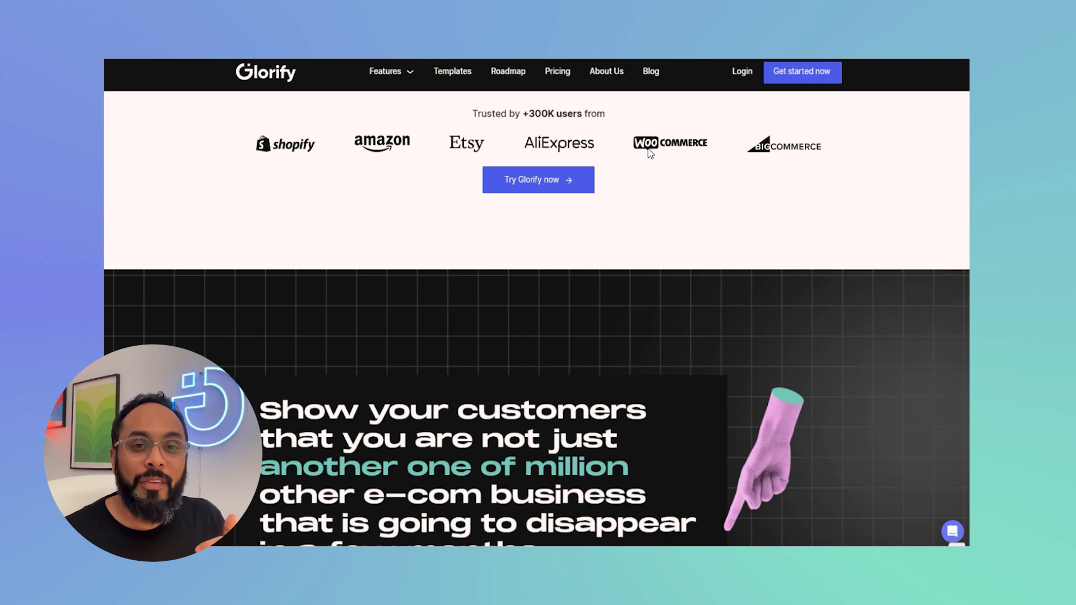
pyautogui.scroll(-15, 649, 152)
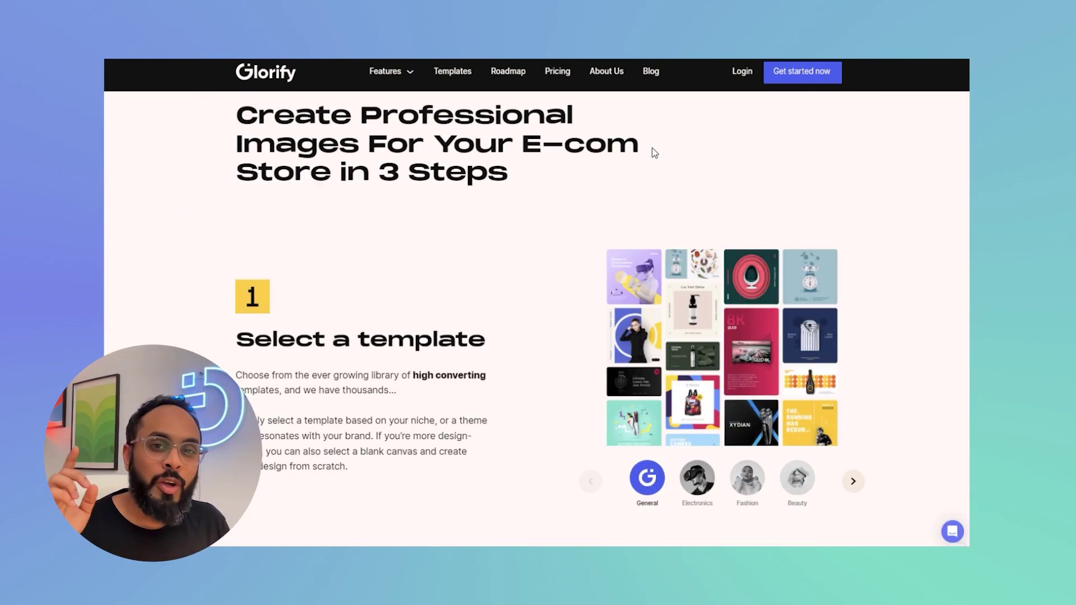
pyautogui.scroll(-5, 655, 152)
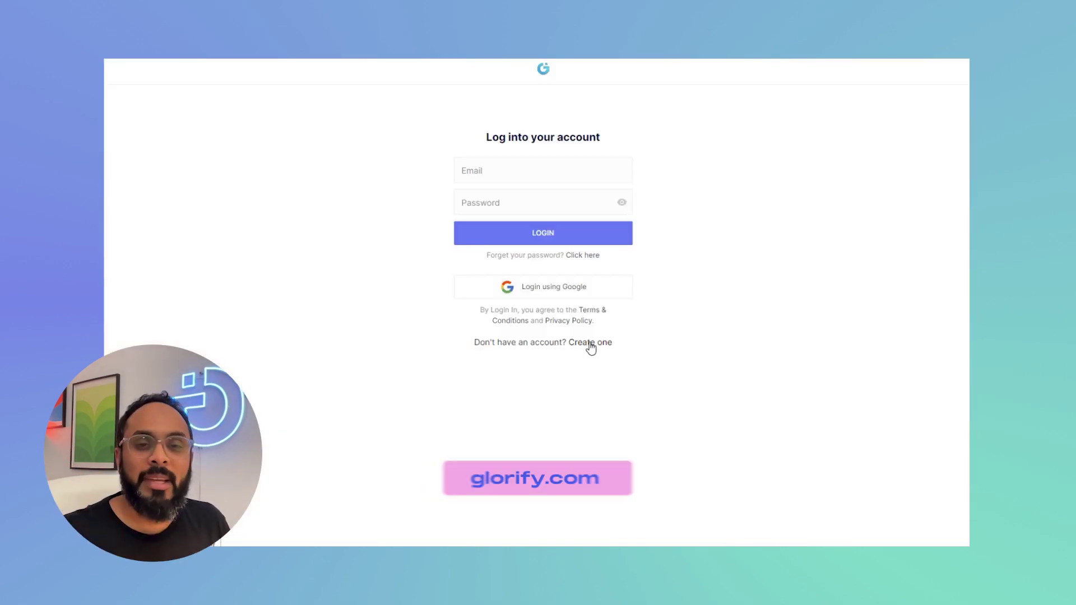
pyautogui.click(591, 346)
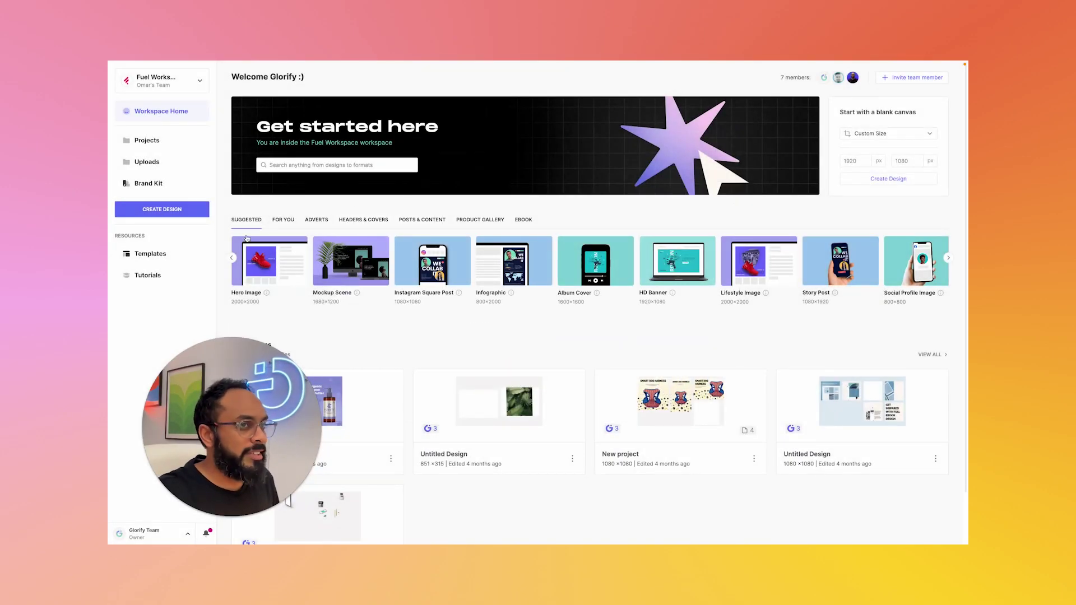
# Create a new design with the blank Phone canvas of 375 × 768 px
pyautogui.click(183, 210)
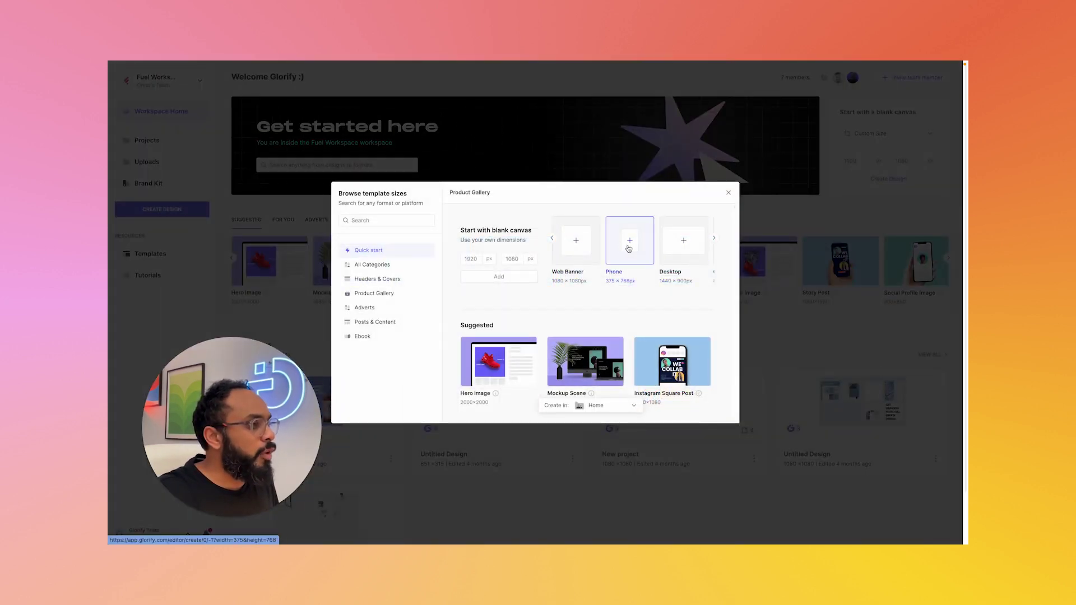
pyautogui.click(627, 250)
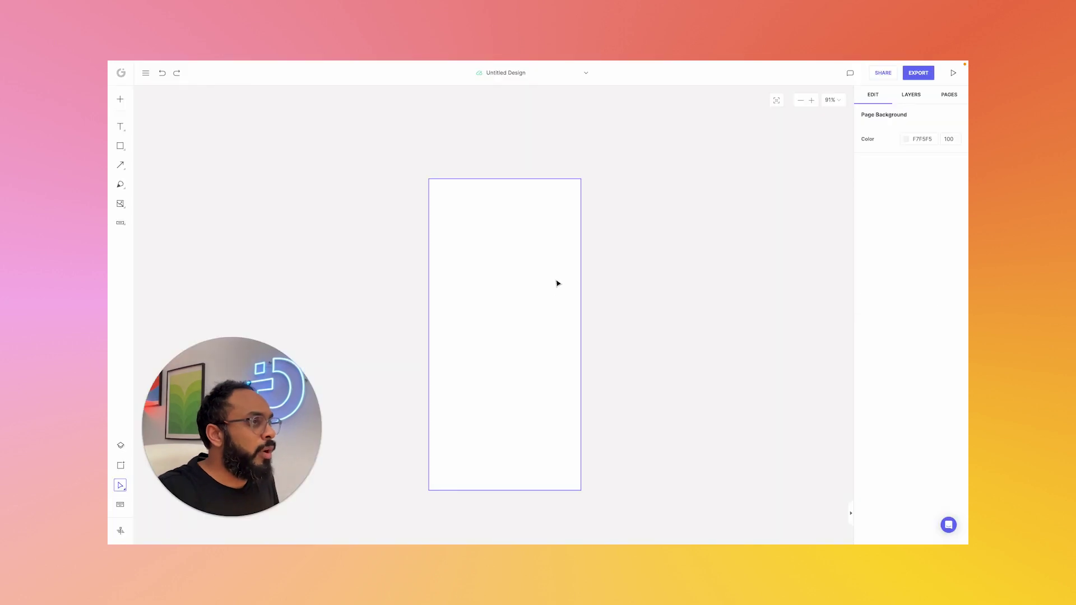
pyautogui.click(558, 283)
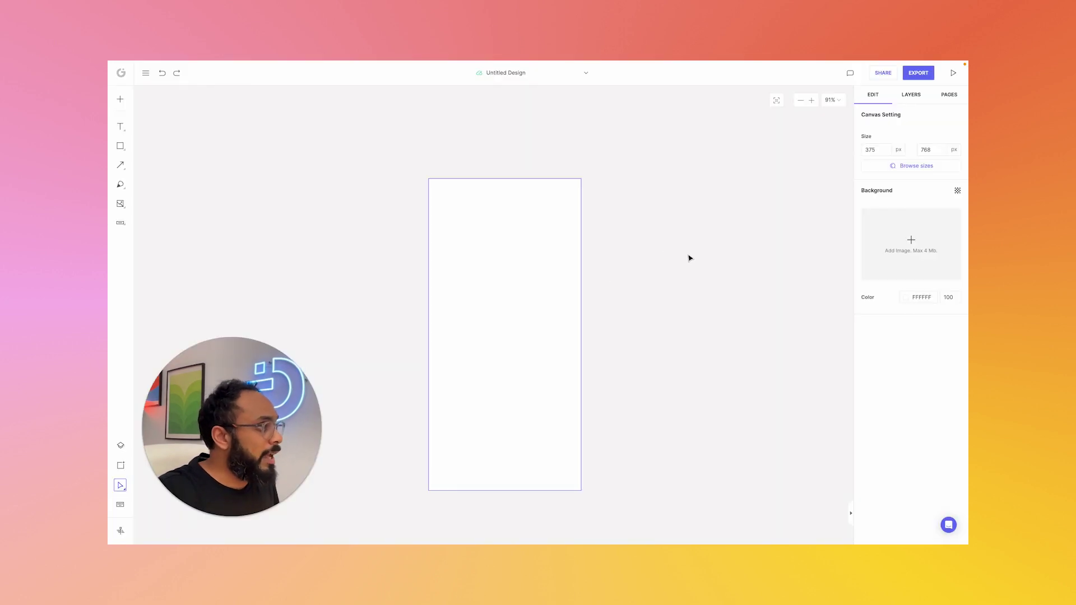
# Draw a circle about 320 px across and place it mid-height, extending past the canvas's right edge
pyautogui.press('space')
pyautogui.moveTo(624, 277); pyautogui.dragTo(641, 266)
pyautogui.click(600, 264)
pyautogui.click(473, 243)
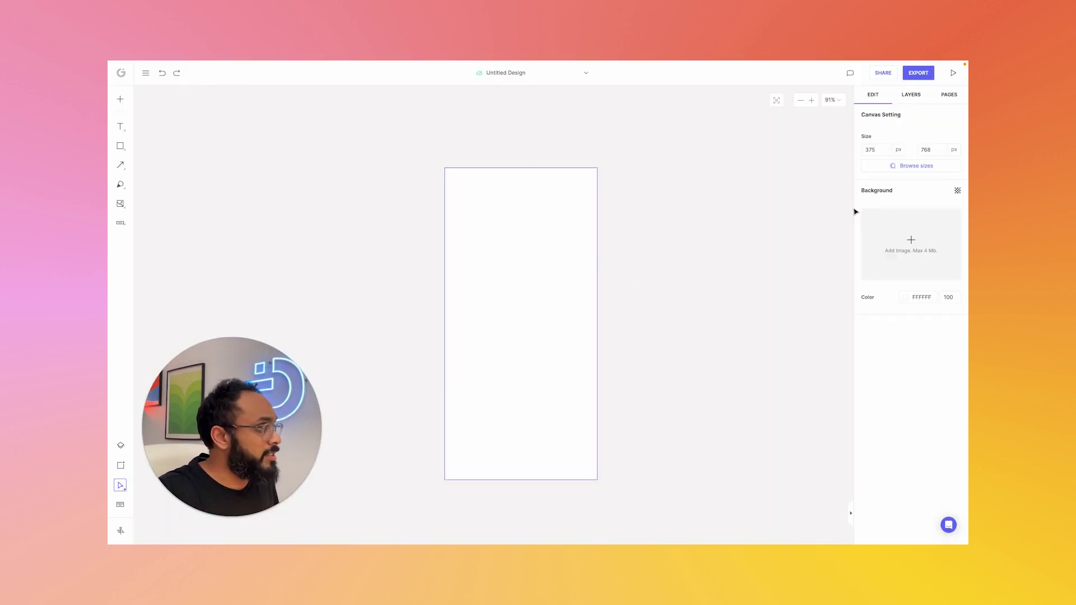
pyautogui.click(124, 149)
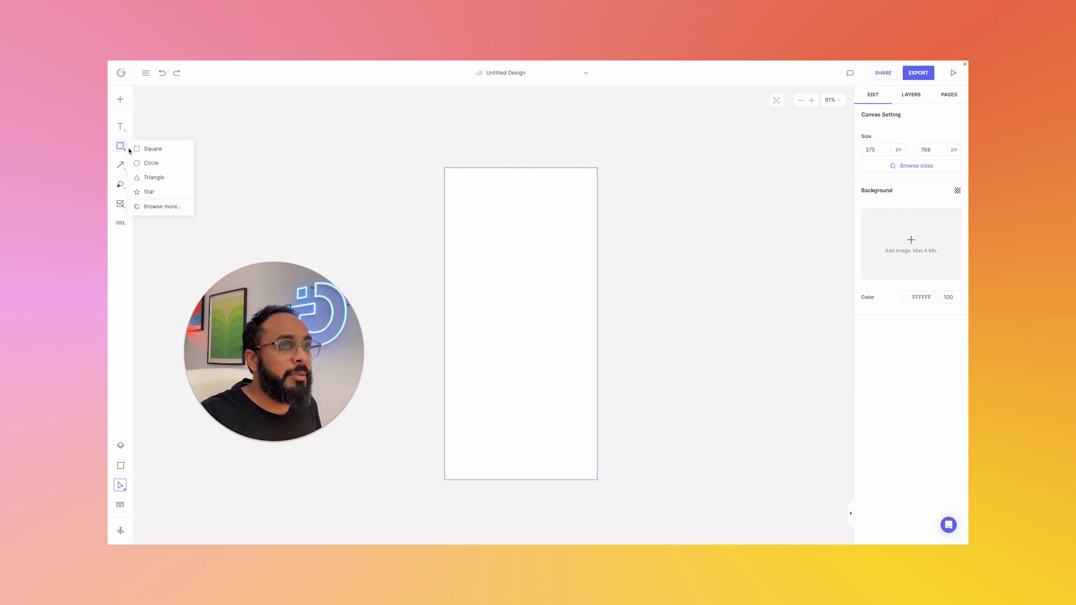
pyautogui.click(154, 170)
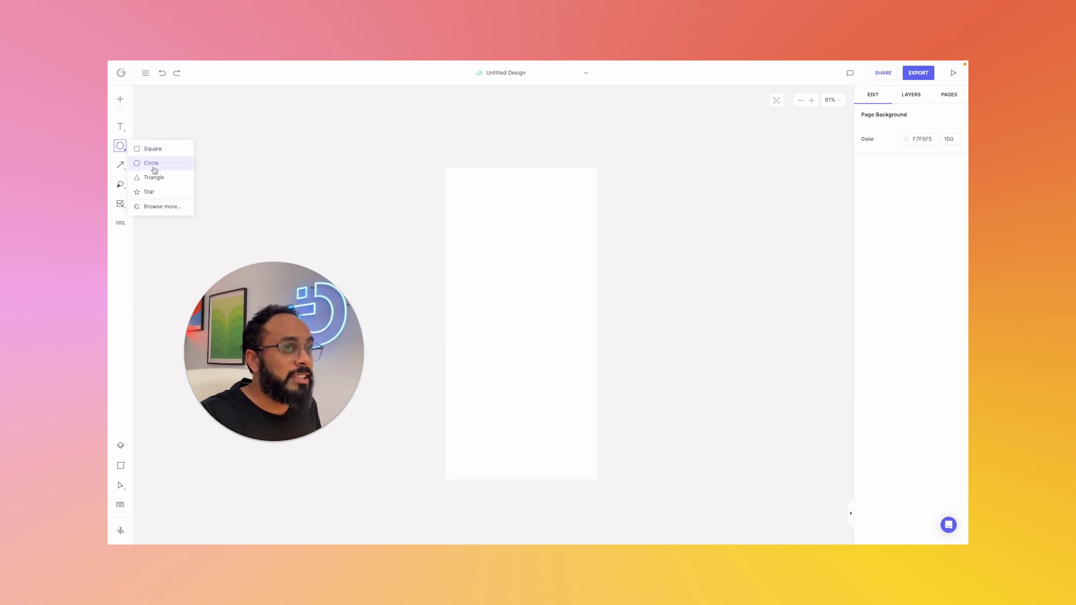
pyautogui.moveTo(605, 186)
pyautogui.mouseDown()
pyautogui.moveTo(448, 302)
pyautogui.moveTo(557, 231)
pyautogui.moveTo(556, 251)
pyautogui.moveTo(510, 259)
pyautogui.moveTo(539, 307)
pyautogui.moveTo(587, 244)
pyautogui.moveTo(451, 266)
pyautogui.moveTo(507, 359)
pyautogui.moveTo(555, 228)
pyautogui.moveTo(497, 310)
pyautogui.mouseUp()
pyautogui.moveTo(531, 240)
pyautogui.mouseDown()
pyautogui.moveTo(553, 278)
pyautogui.moveTo(539, 331)
pyautogui.mouseUp()
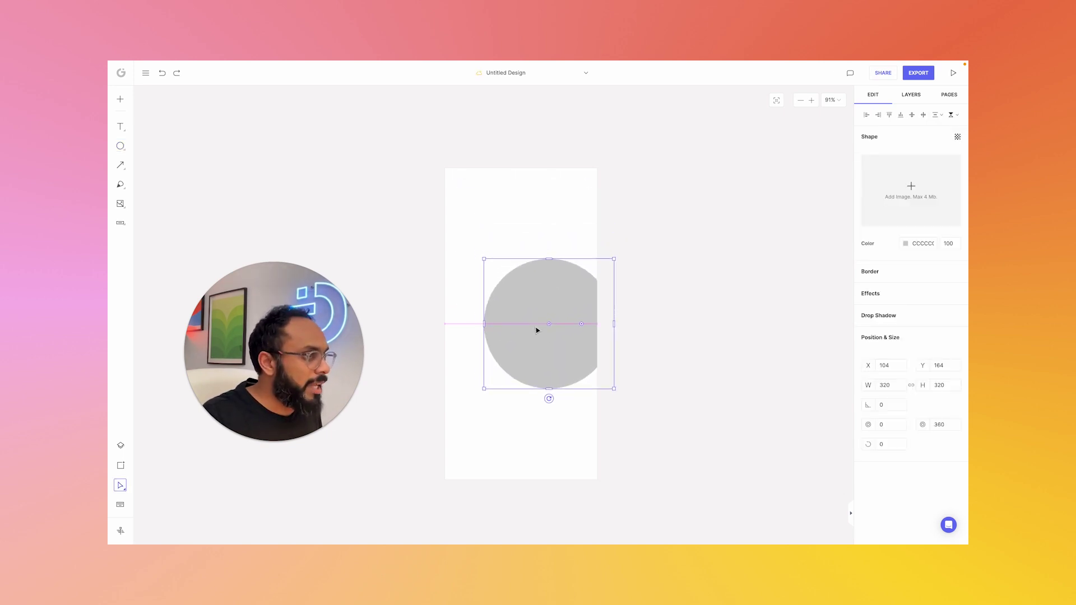
# Give the circle a radial gradient fill and set its center color to the saturated blue 0048FF
pyautogui.click(906, 244)
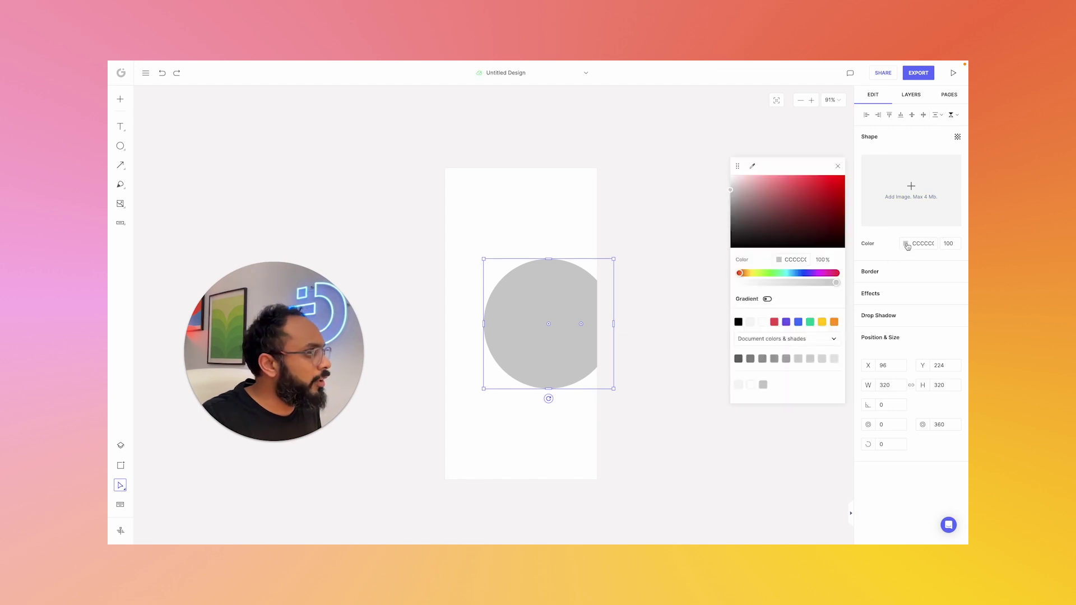
pyautogui.click(767, 300)
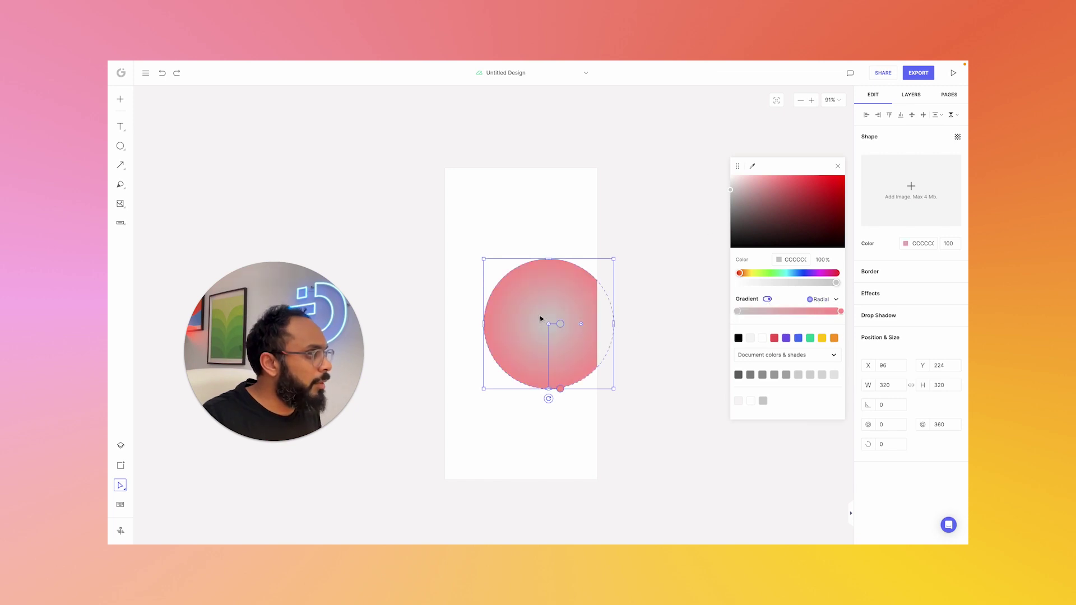
pyautogui.moveTo(560, 324)
pyautogui.mouseDown()
pyautogui.moveTo(563, 348)
pyautogui.moveTo(565, 324)
pyautogui.mouseUp()
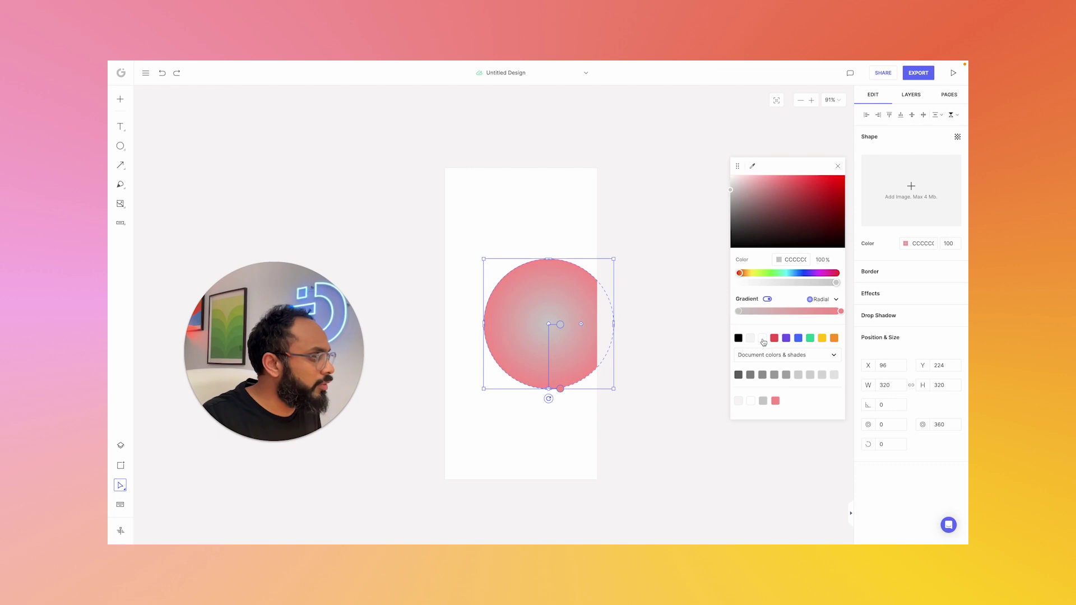
pyautogui.click(798, 339)
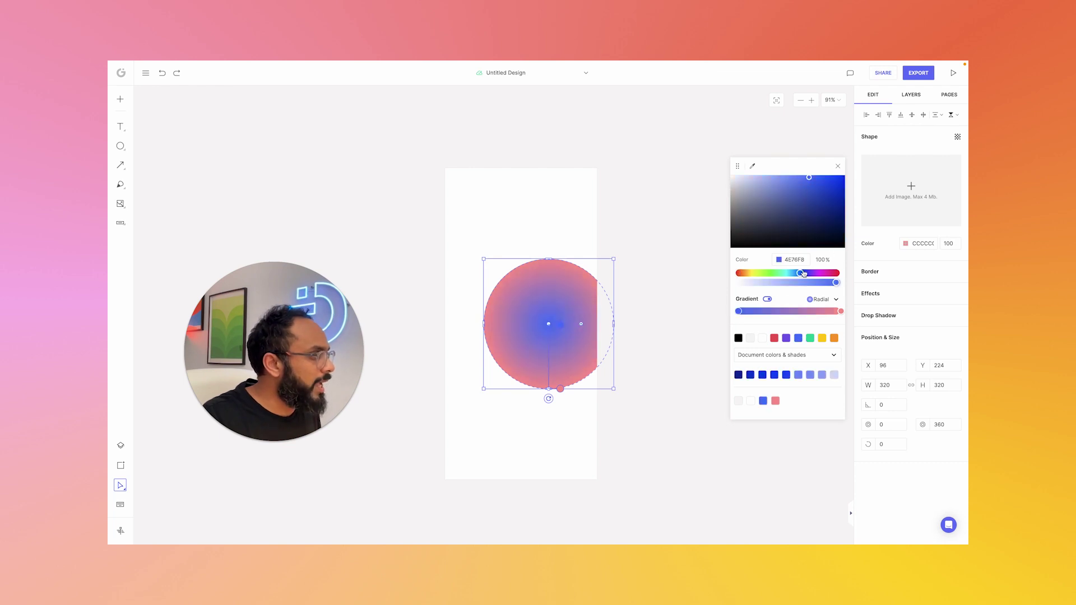
pyautogui.moveTo(798, 274); pyautogui.dragTo(799, 274)
pyautogui.moveTo(822, 220); pyautogui.dragTo(866, 116)
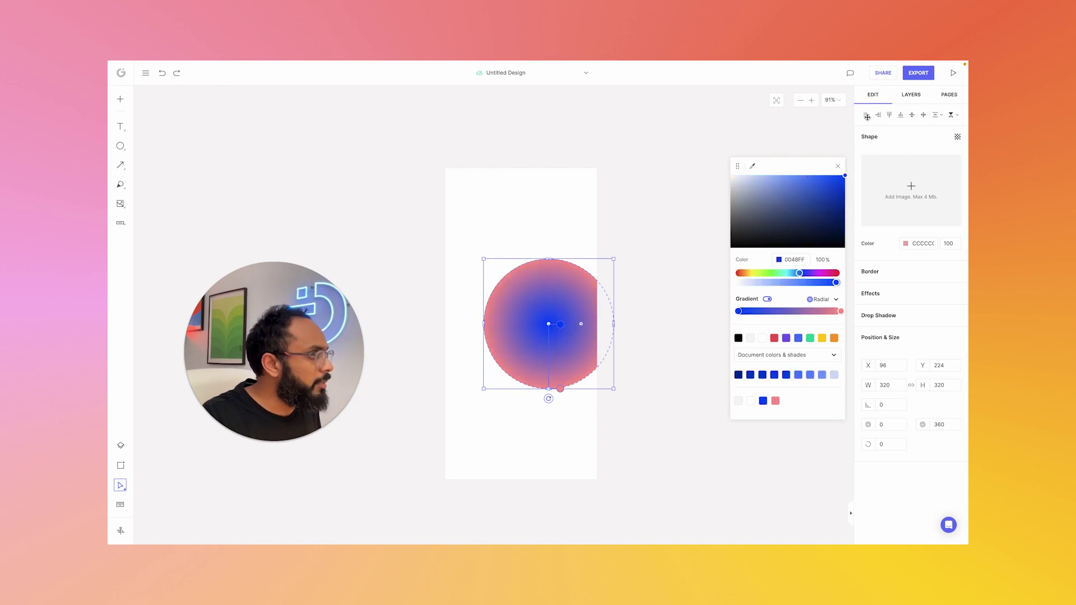
# Set the outer color of the circle's radial gradient to a bright magenta-purple
pyautogui.moveTo(565, 388); pyautogui.dragTo(567, 388)
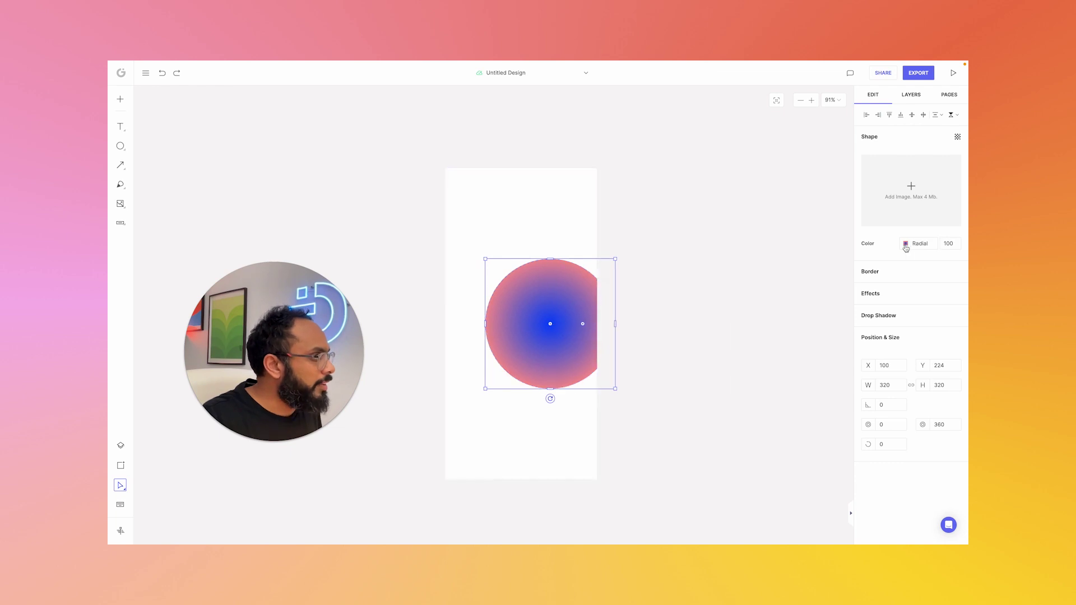
pyautogui.click(905, 244)
pyautogui.click(839, 313)
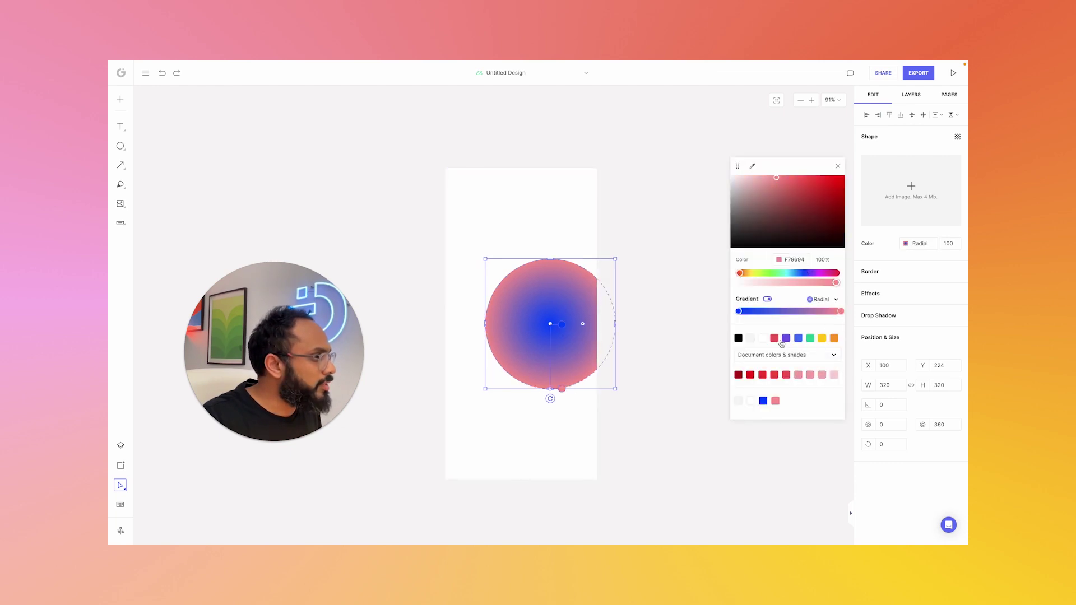
pyautogui.click(788, 339)
pyautogui.moveTo(795, 193); pyautogui.dragTo(788, 168)
pyautogui.moveTo(809, 273); pyautogui.dragTo(814, 273)
pyautogui.click(680, 298)
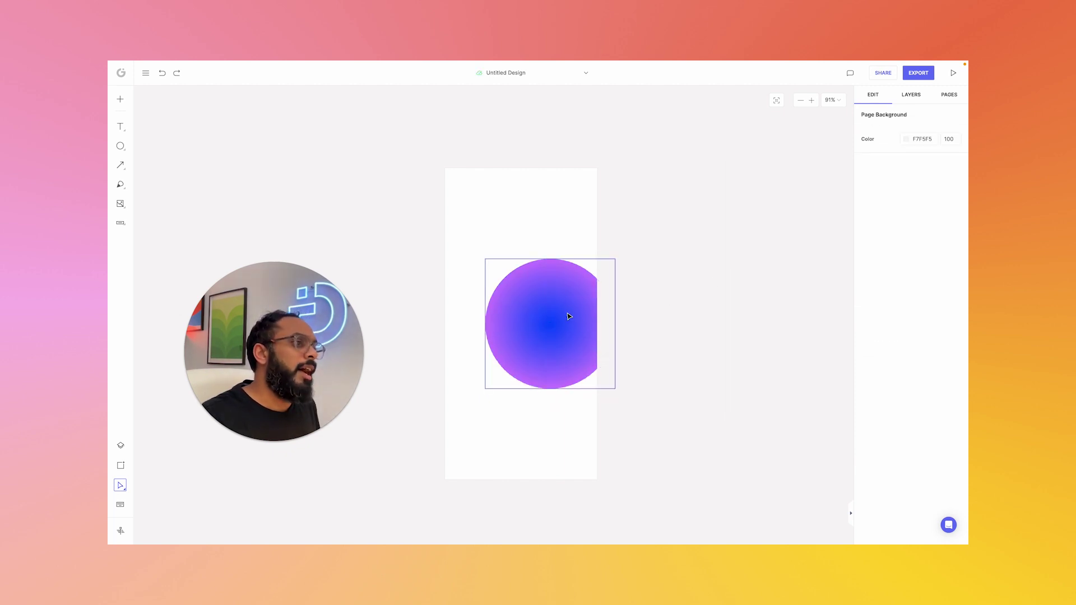
# Add two smaller concentric copies of the gradient circle, about 255 px and 199 px across
pyautogui.moveTo(569, 314); pyautogui.dragTo(572, 317)
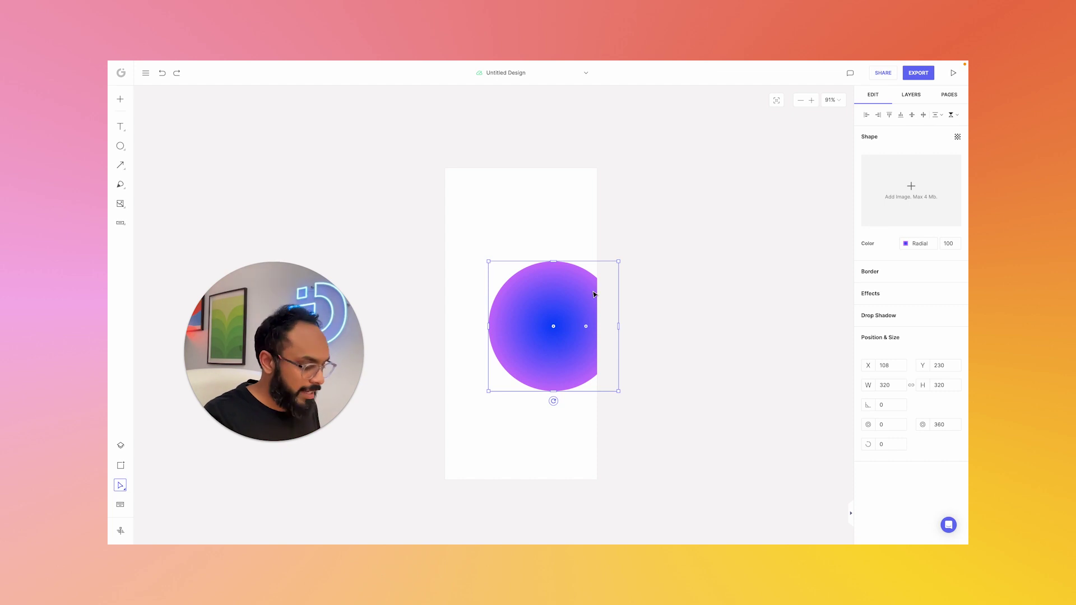
pyautogui.press('super+d')
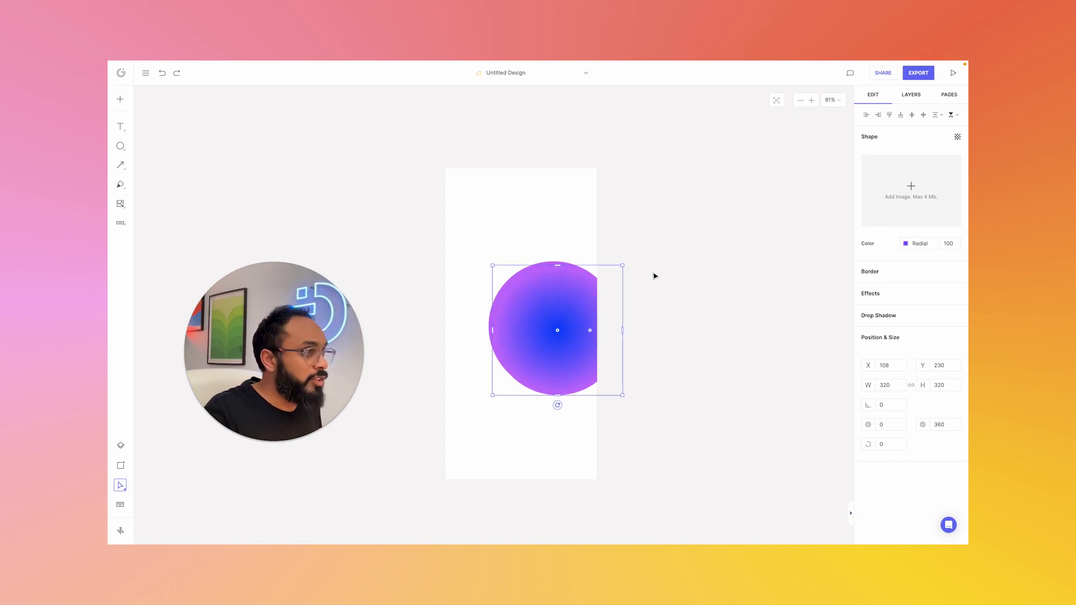
pyautogui.hotkey('ctrl', 'z')
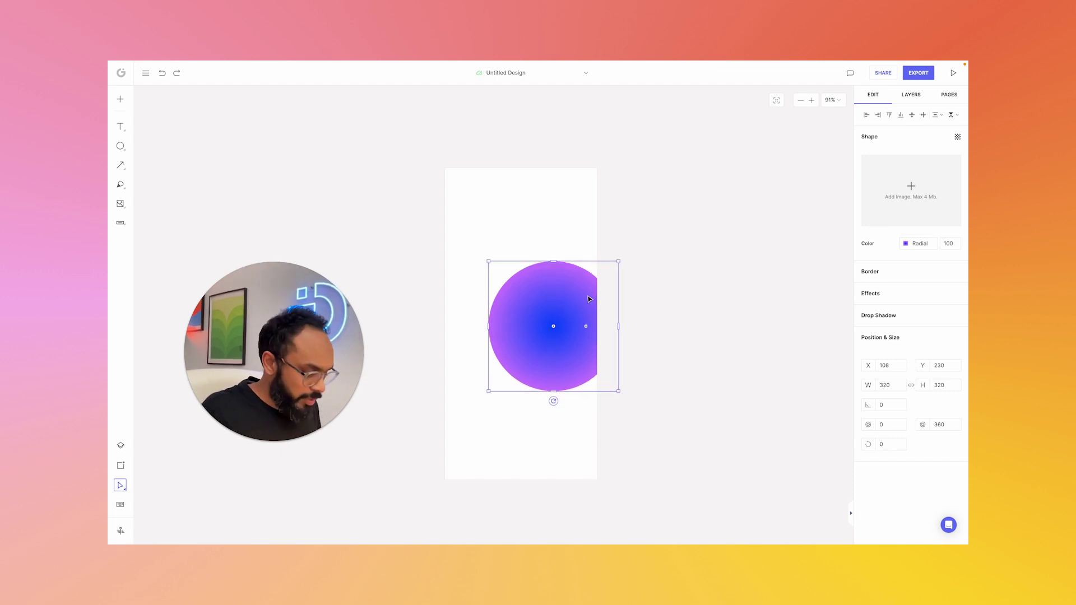
pyautogui.moveTo(622, 262); pyautogui.dragTo(609, 297)
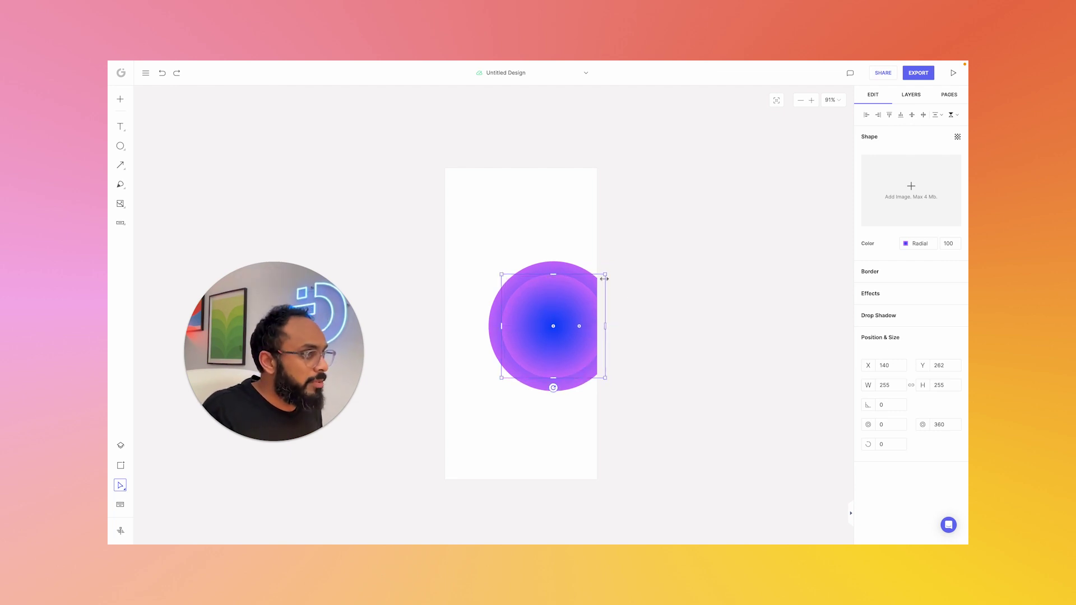
pyautogui.moveTo(605, 275); pyautogui.dragTo(594, 296)
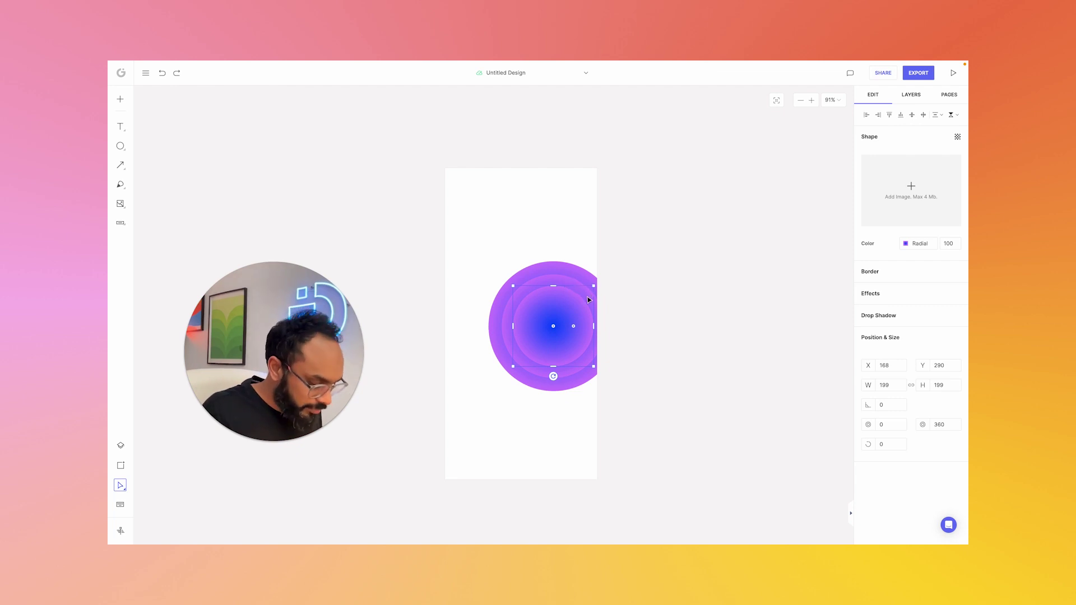
# Nest two more progressively smaller copies of the circle inside the rings, sharing the same center
pyautogui.hotkey('ctrl', 'a')
pyautogui.click(581, 308)
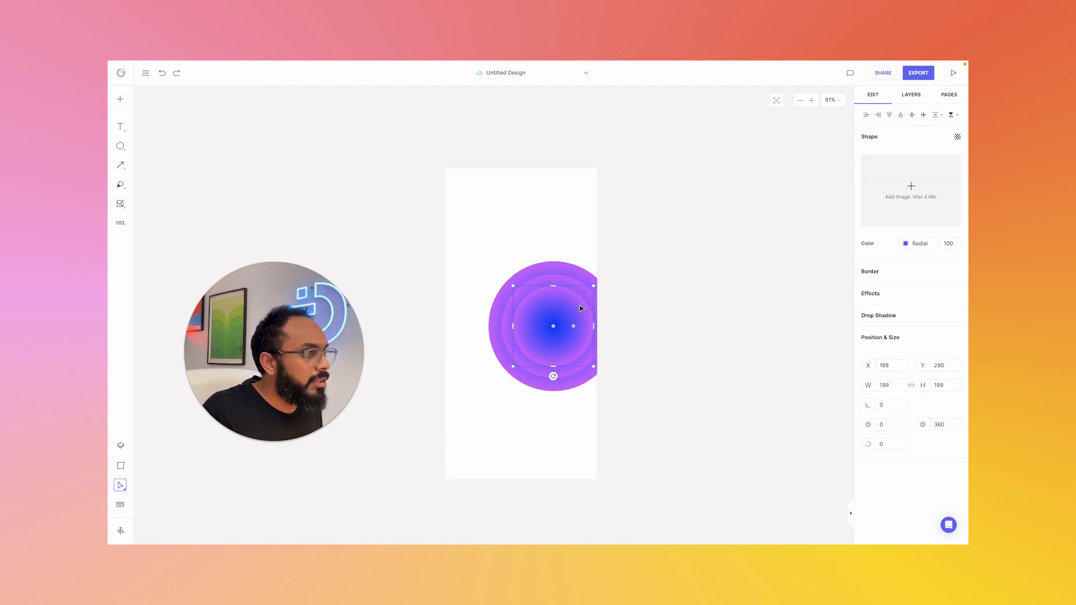
pyautogui.moveTo(594, 291); pyautogui.dragTo(591, 297)
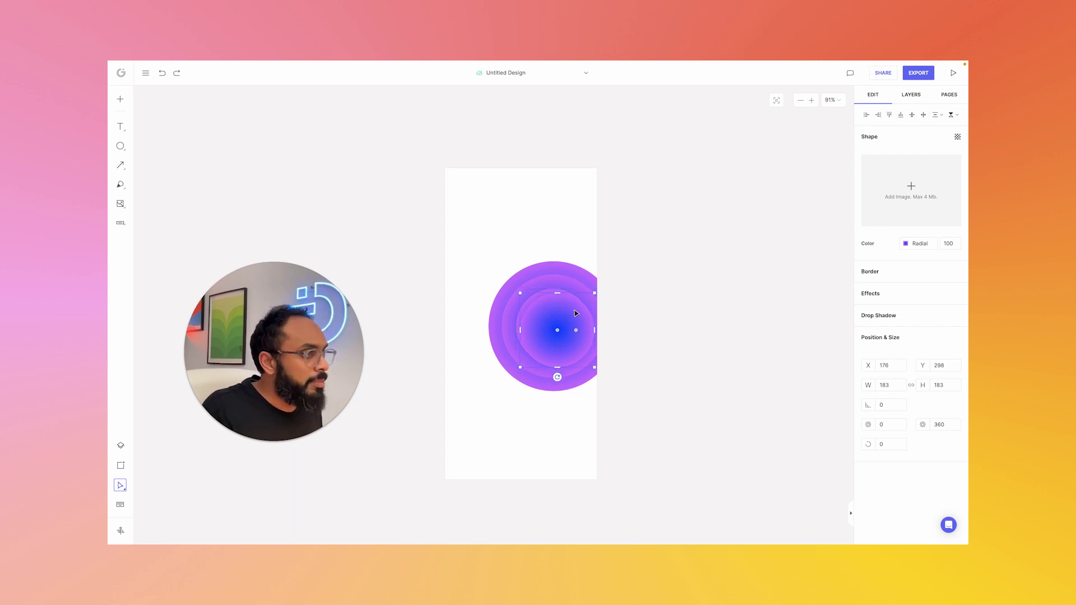
pyautogui.moveTo(592, 288); pyautogui.dragTo(580, 315)
pyautogui.click(606, 423)
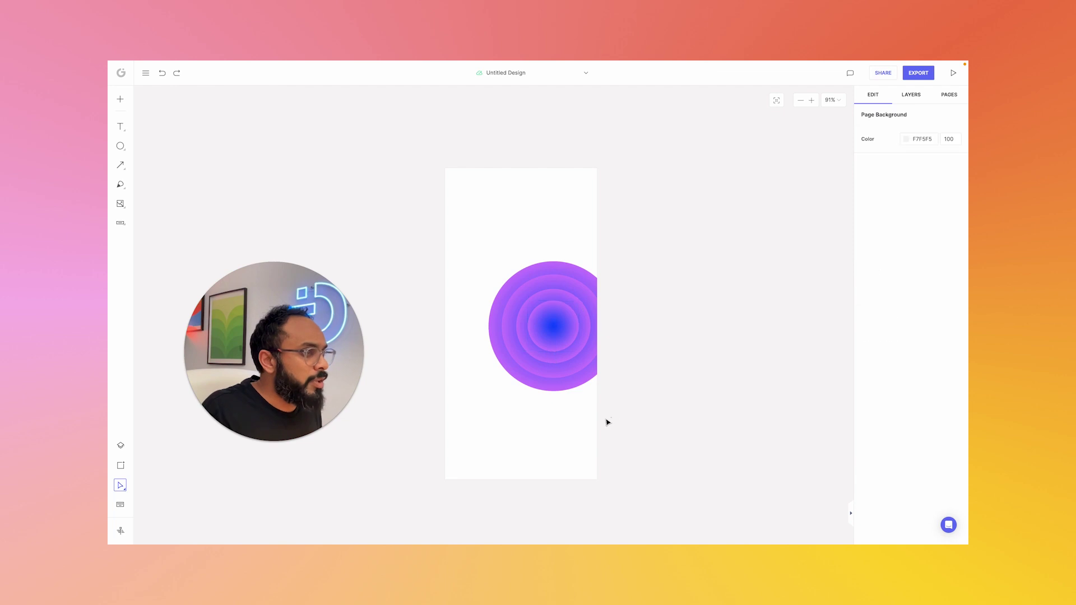
# Move all five concentric circles up to about X 130, Y 136 and group them
pyautogui.moveTo(486, 250); pyautogui.dragTo(574, 422)
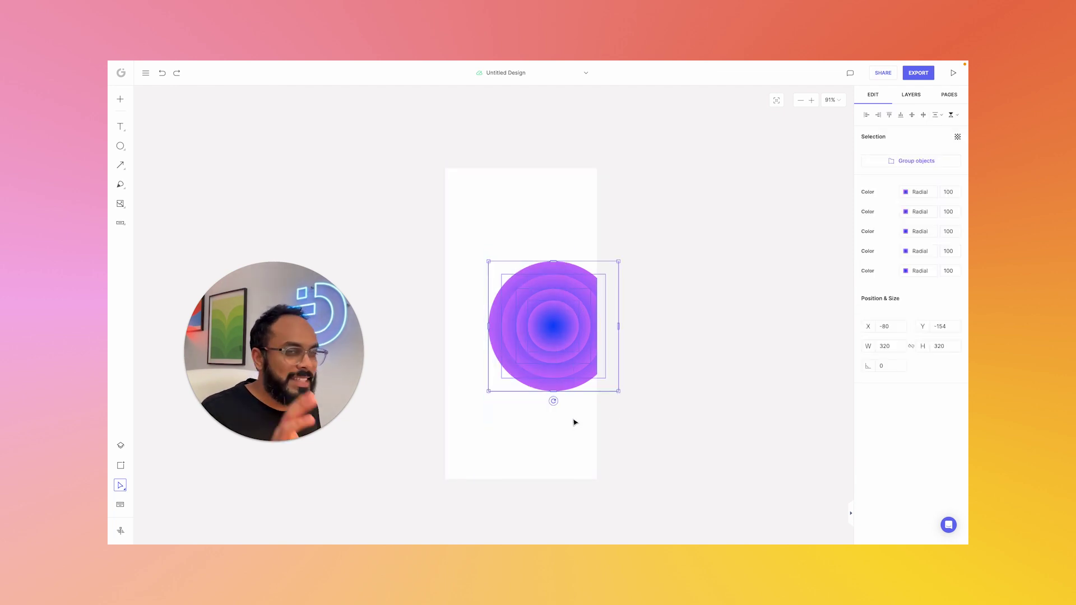
pyautogui.moveTo(568, 326); pyautogui.dragTo(577, 289)
pyautogui.rightClick(558, 270)
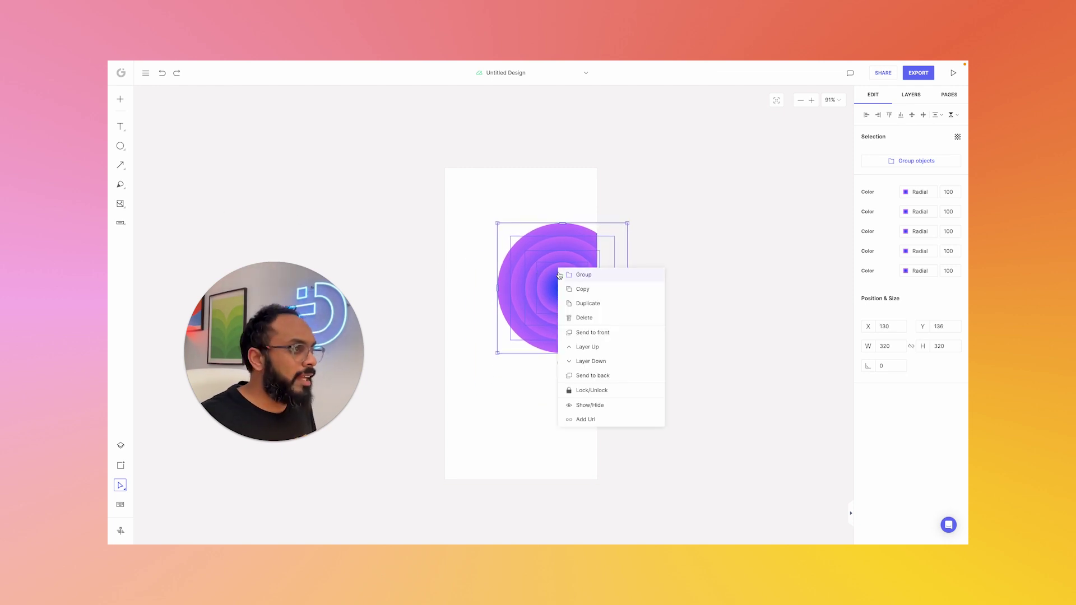
pyautogui.click(593, 274)
# Add two copies of the circle group, enlarged to about 409 px, overlapping down the middle and bottom of the canvas
pyautogui.press('super+d')
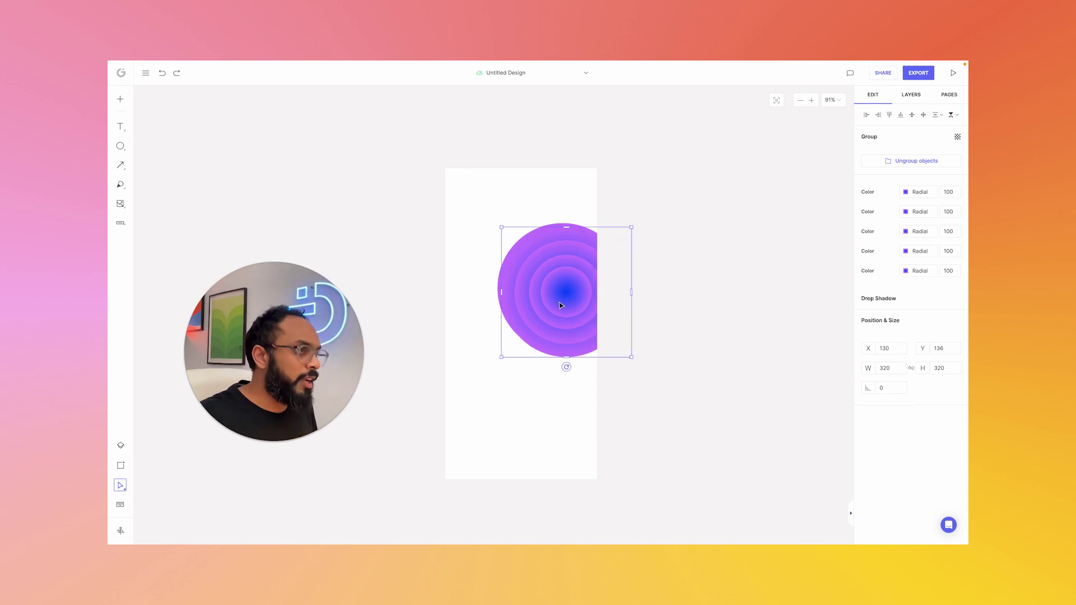
pyautogui.moveTo(561, 299); pyautogui.dragTo(541, 382)
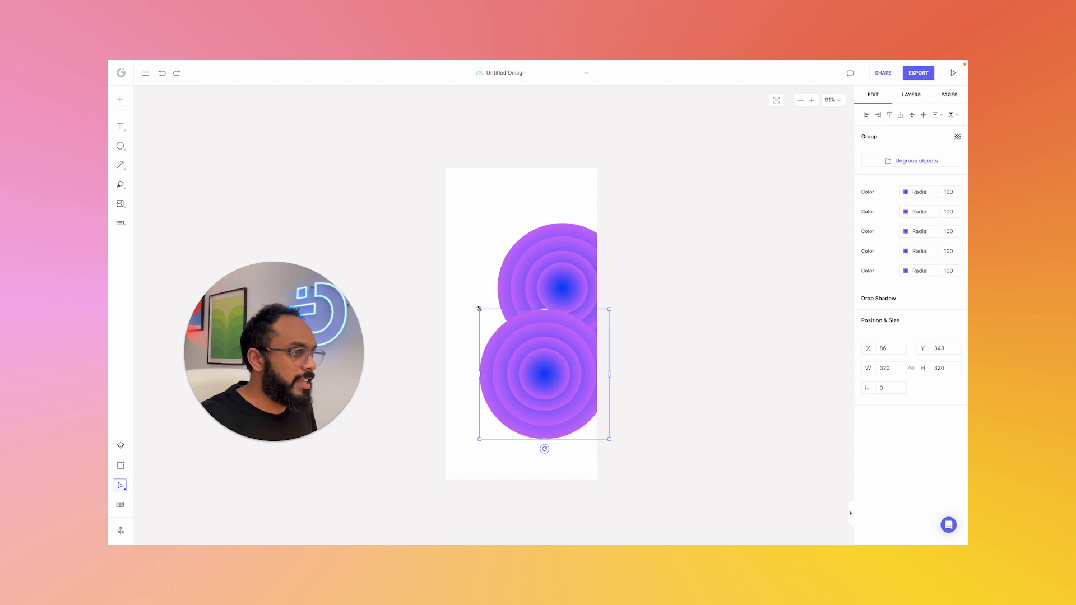
pyautogui.moveTo(479, 308); pyautogui.dragTo(433, 296)
pyautogui.moveTo(510, 351); pyautogui.dragTo(543, 445)
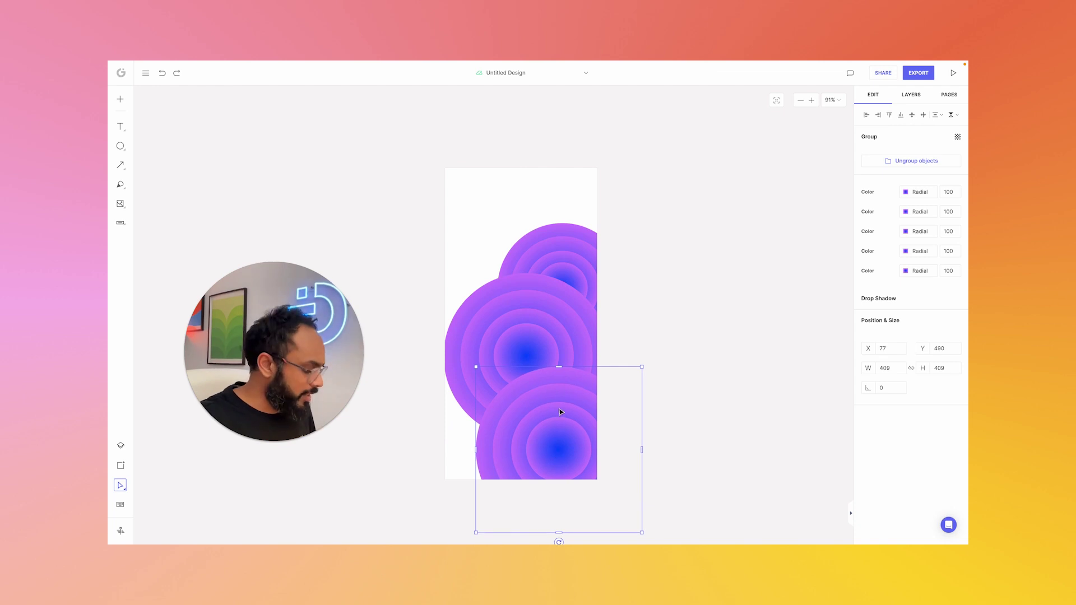
# Send the lowest circle group behind the other groups and place a copy of it over the canvas's upper-left corner
pyautogui.click(912, 95)
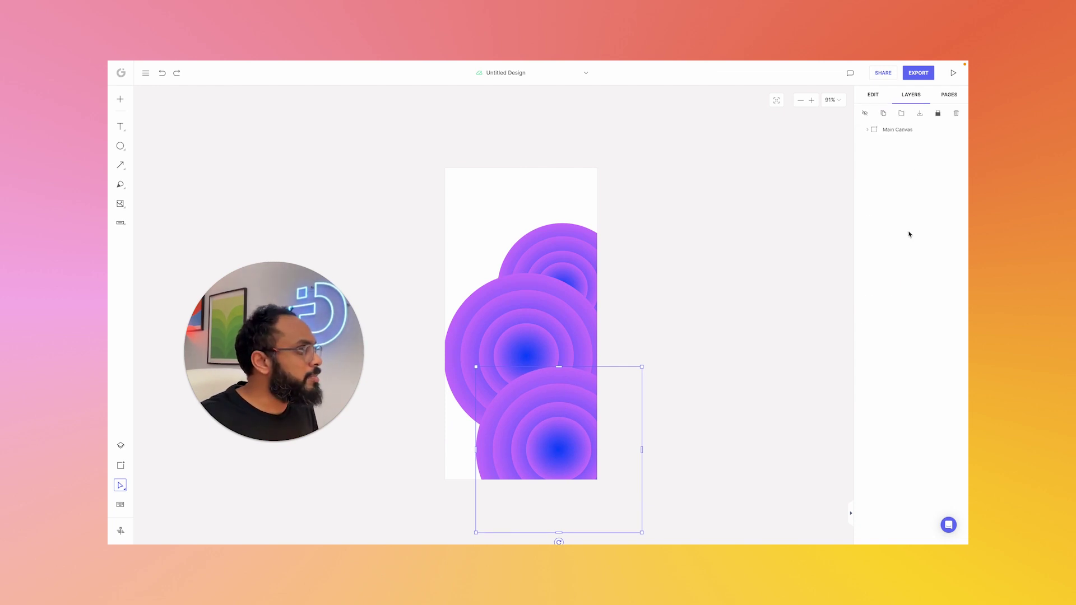
pyautogui.click(867, 129)
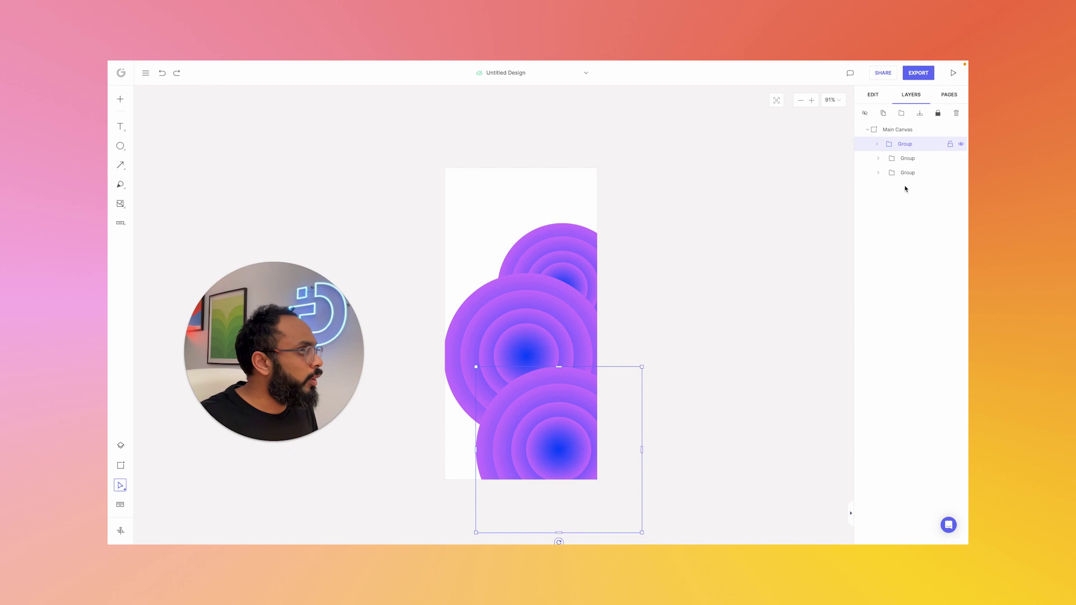
pyautogui.moveTo(905, 176); pyautogui.dragTo(906, 180)
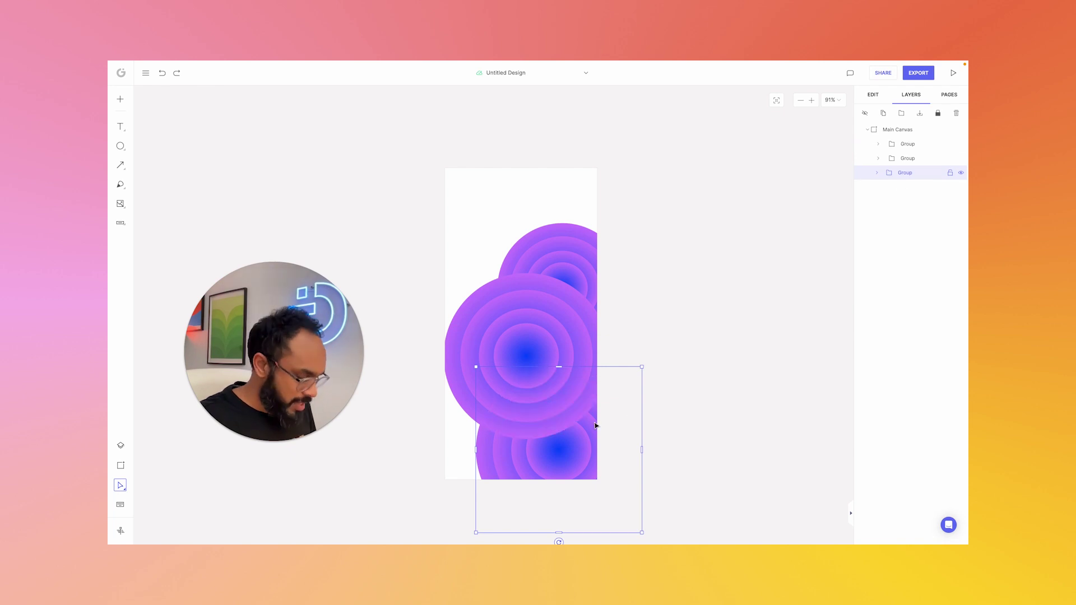
pyautogui.moveTo(581, 440); pyautogui.dragTo(471, 207)
pyautogui.click(834, 210)
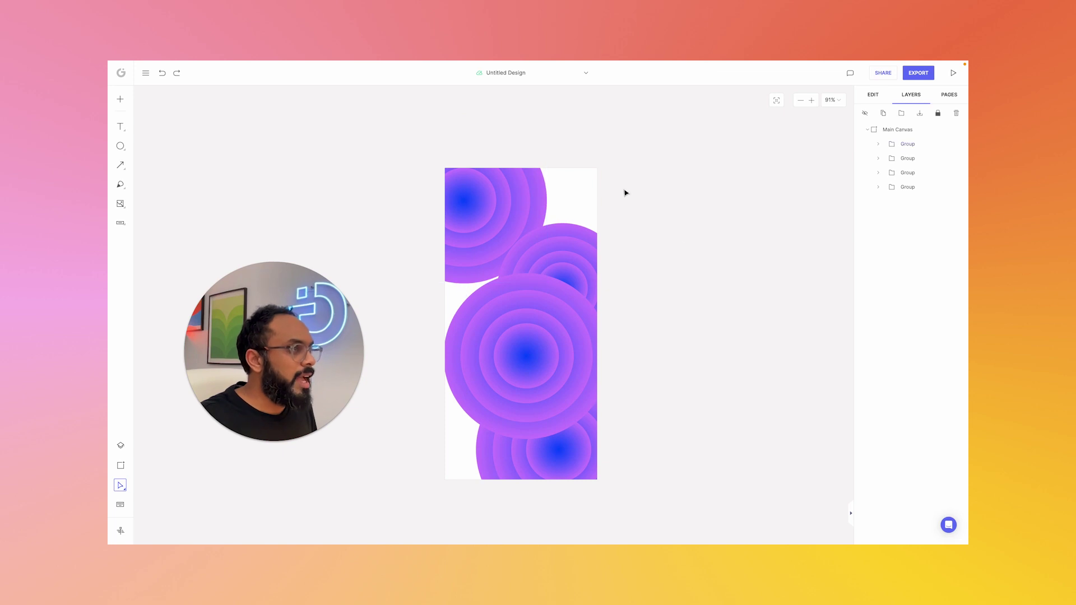
# Try blue 0048FF and purple CE81FF as the canvas background, and settle on light purple EFD5FF
pyautogui.click(566, 190)
pyautogui.click(873, 94)
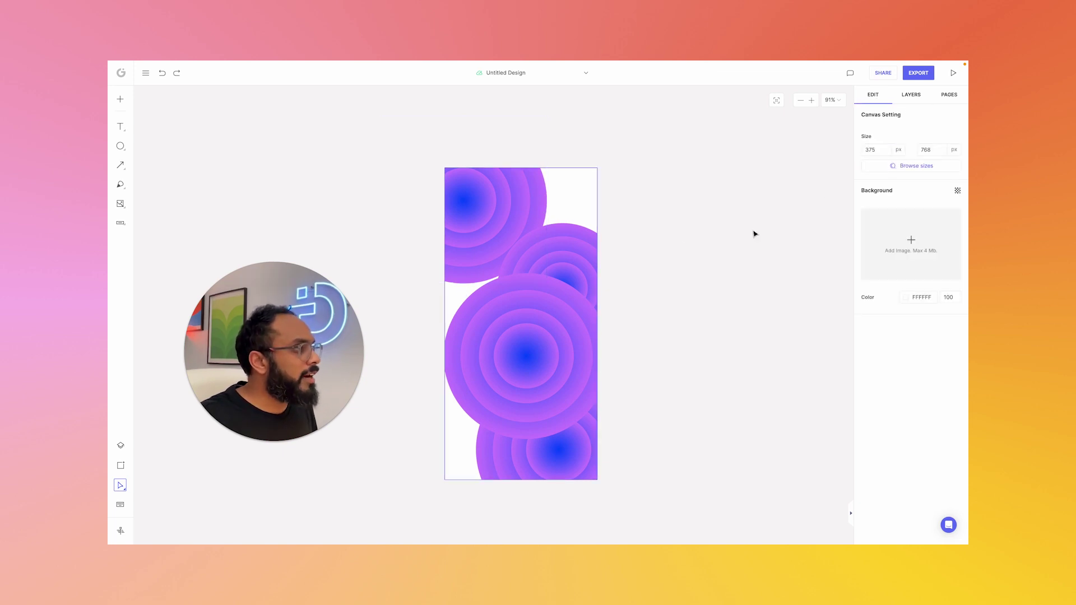
pyautogui.click(905, 298)
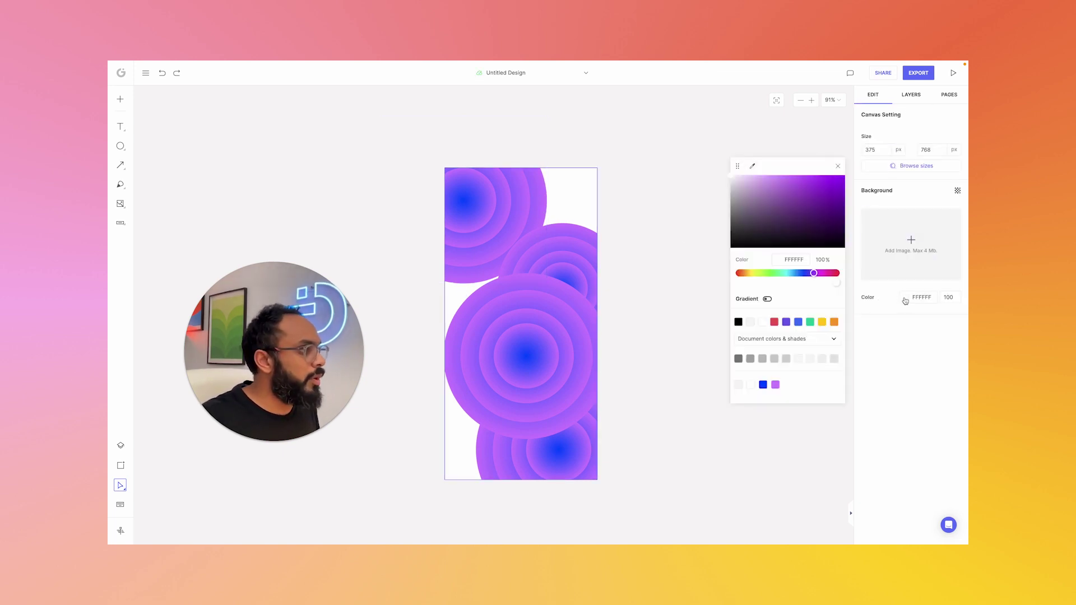
pyautogui.click(762, 386)
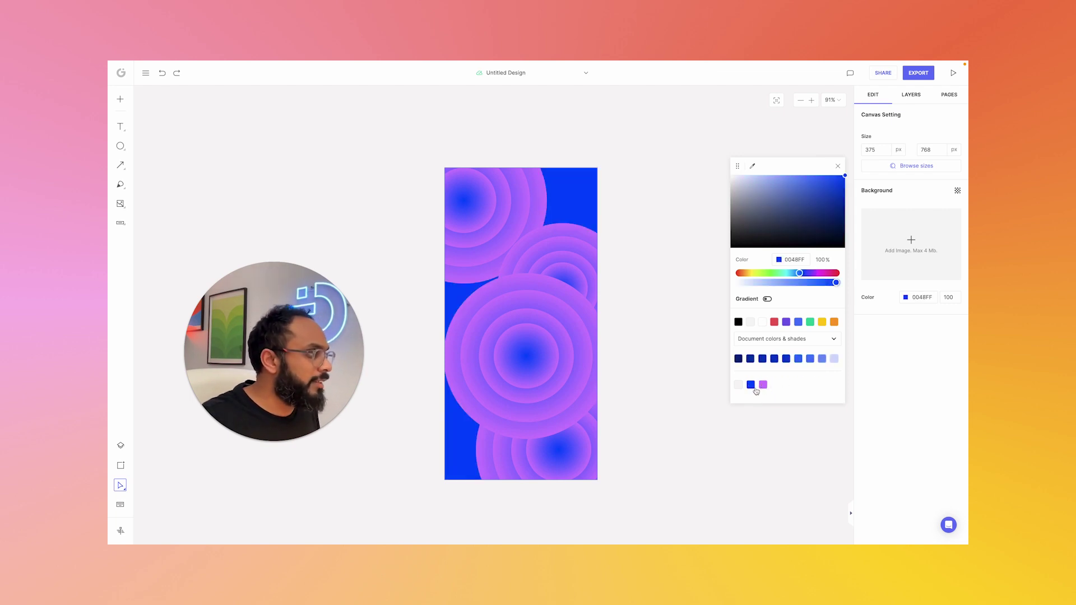
pyautogui.click(763, 386)
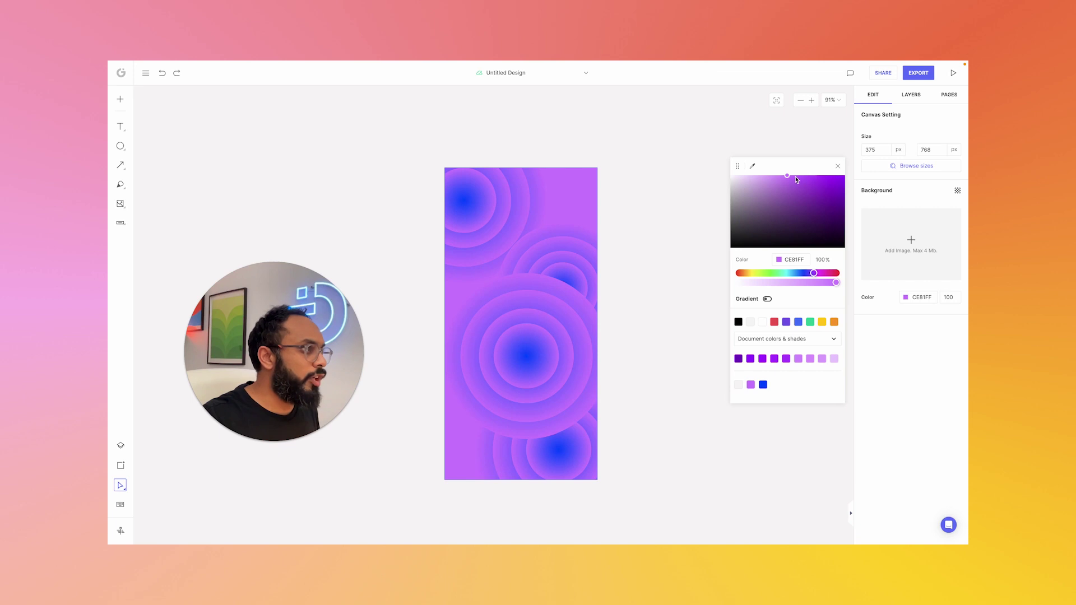
pyautogui.moveTo(788, 176); pyautogui.dragTo(749, 176)
# Give the canvas background a linear gradient from very light purple to purple CE81FF
pyautogui.click(767, 300)
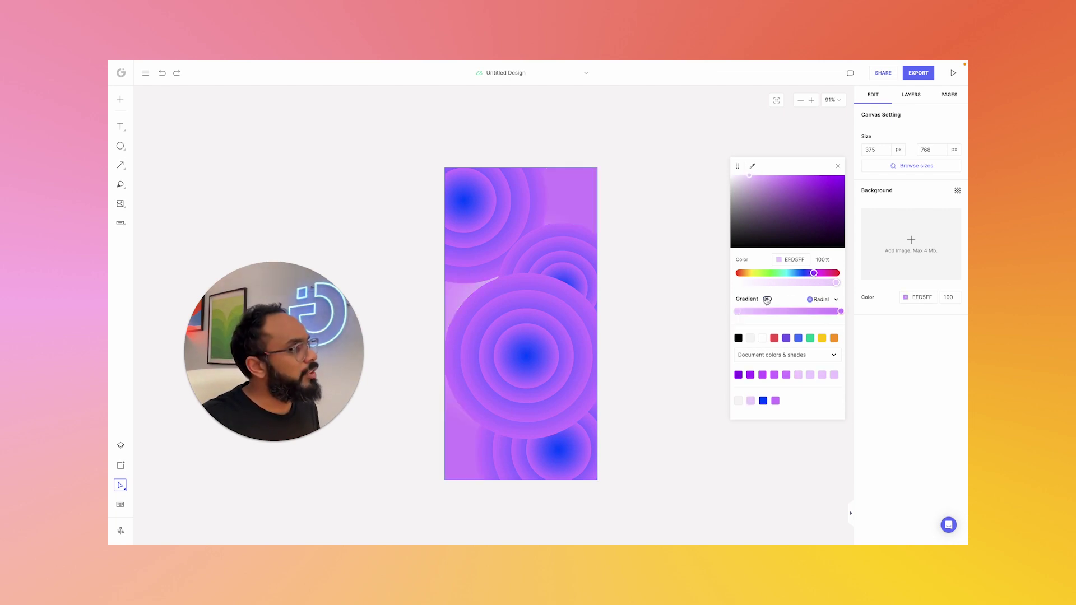
pyautogui.click(820, 303)
pyautogui.click(812, 317)
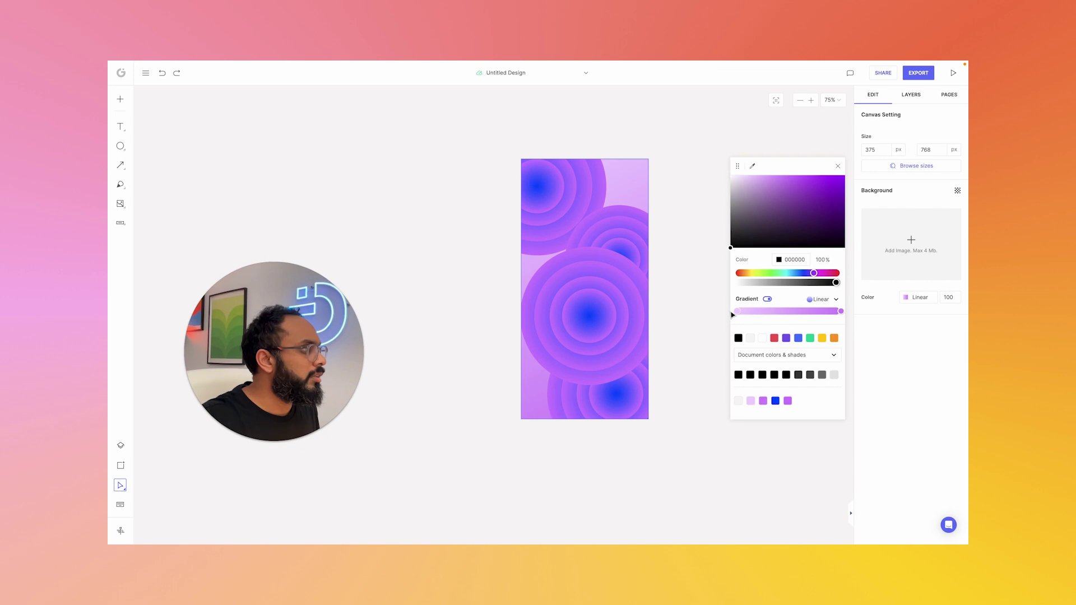
pyautogui.moveTo(738, 311)
pyautogui.mouseDown()
pyautogui.moveTo(802, 319)
pyautogui.moveTo(726, 322)
pyautogui.mouseUp()
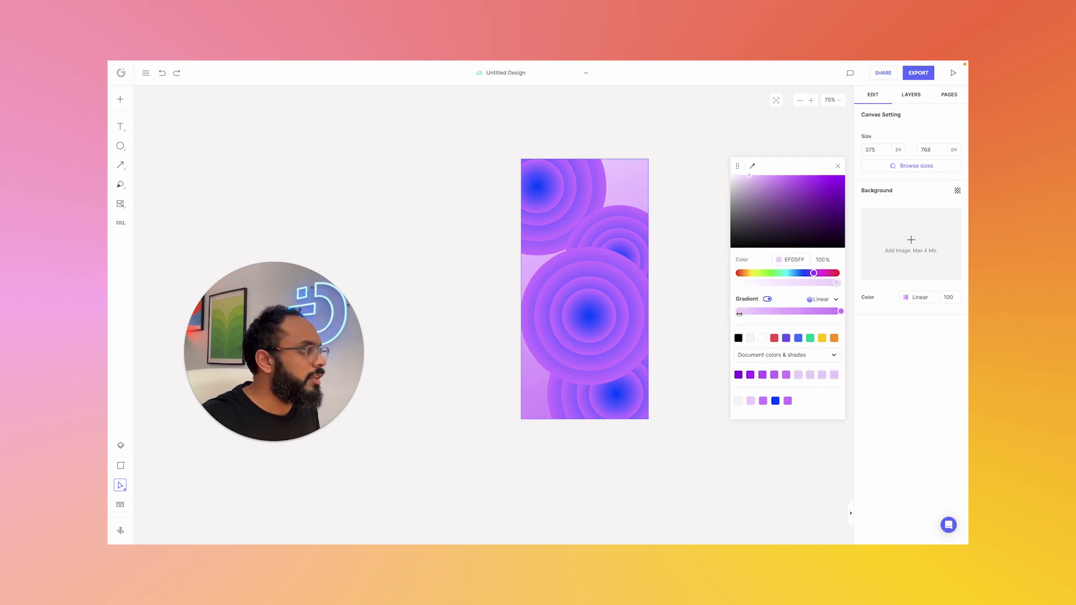
pyautogui.moveTo(747, 174)
pyautogui.mouseDown()
pyautogui.moveTo(731, 173)
pyautogui.moveTo(745, 175)
pyautogui.mouseUp()
pyautogui.click(841, 311)
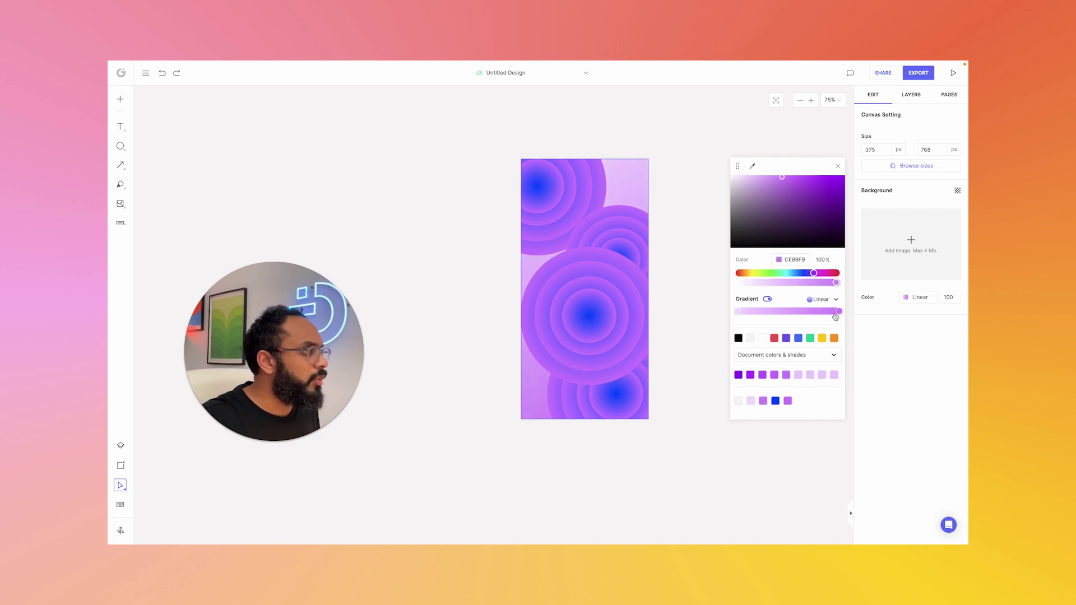
pyautogui.click(788, 401)
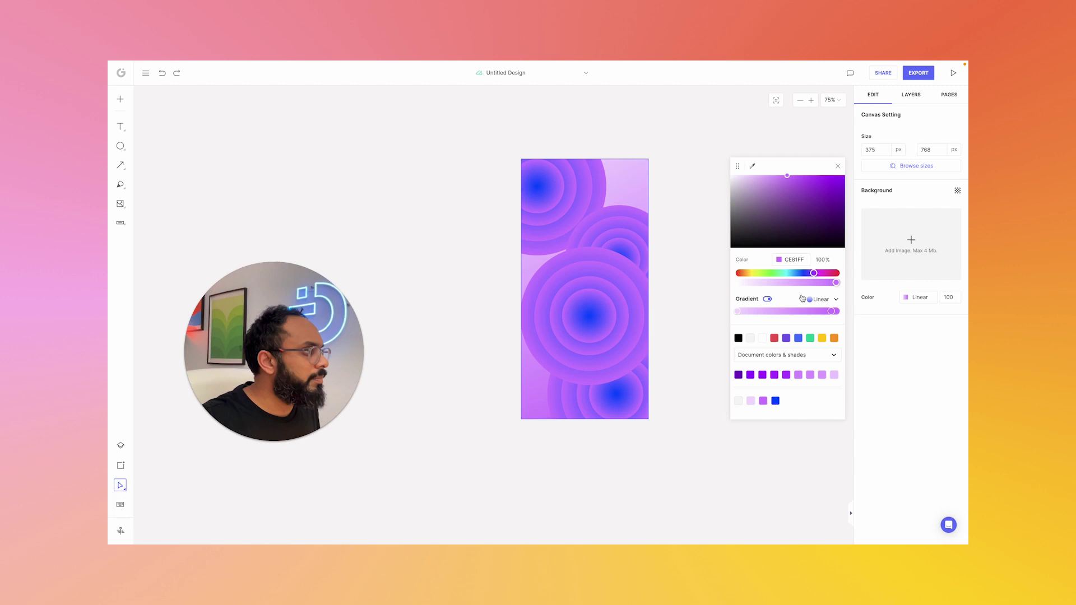
# Change the end colour of the background gradient to the bright blue used in the circles
pyautogui.moveTo(800, 176); pyautogui.dragTo(864, 208)
pyautogui.click(786, 339)
pyautogui.click(776, 401)
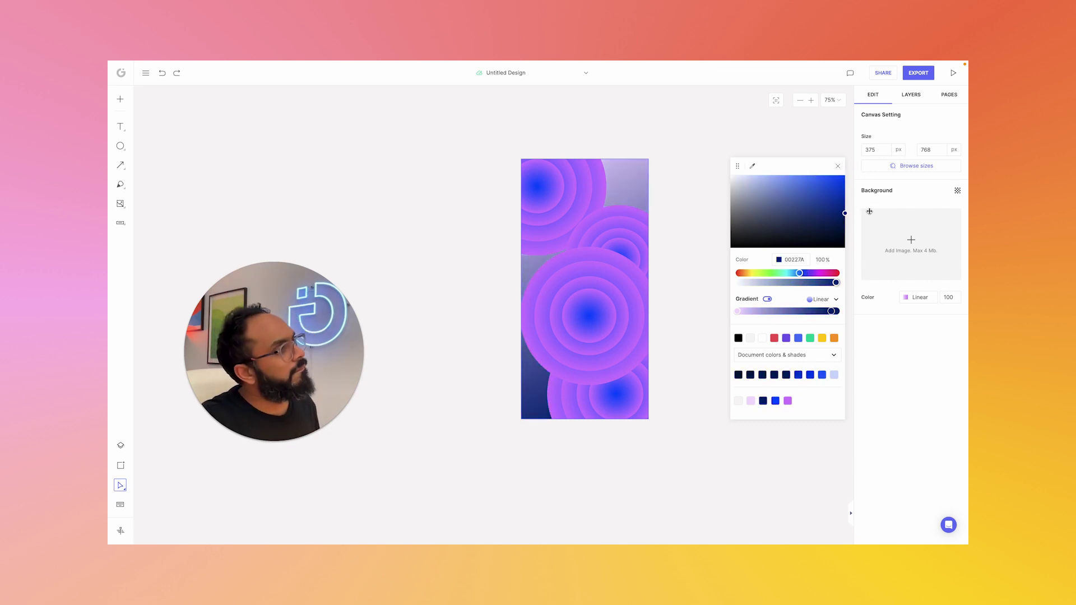
pyautogui.moveTo(870, 211); pyautogui.dragTo(850, 150)
# Recolour the background gradient's starting stop to a lightened purple and shift it inward toward the blue
pyautogui.click(737, 311)
pyautogui.click(793, 174)
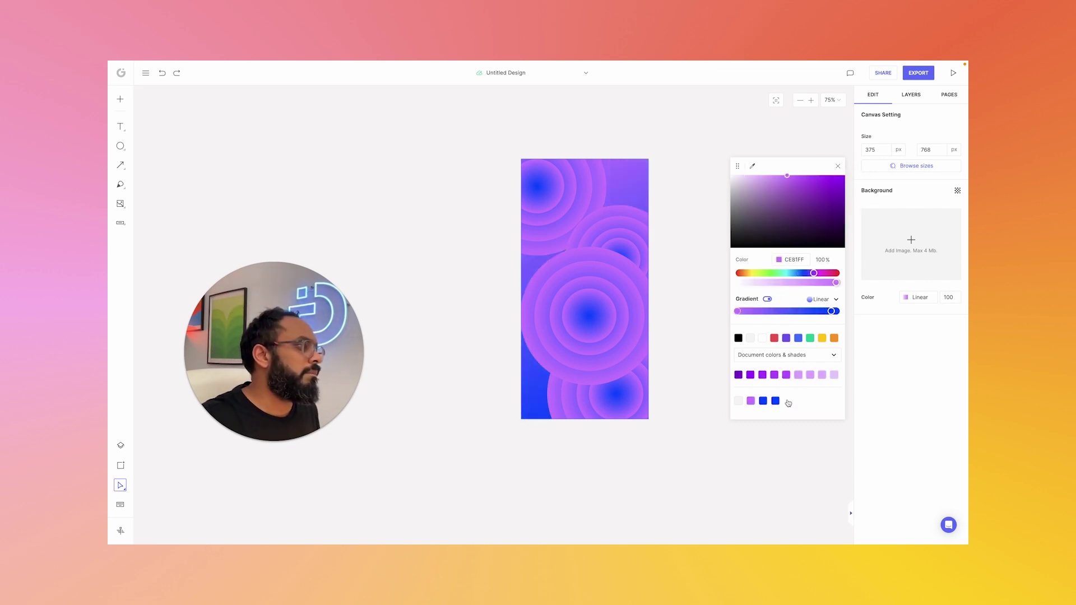
pyautogui.moveTo(738, 311); pyautogui.dragTo(762, 311)
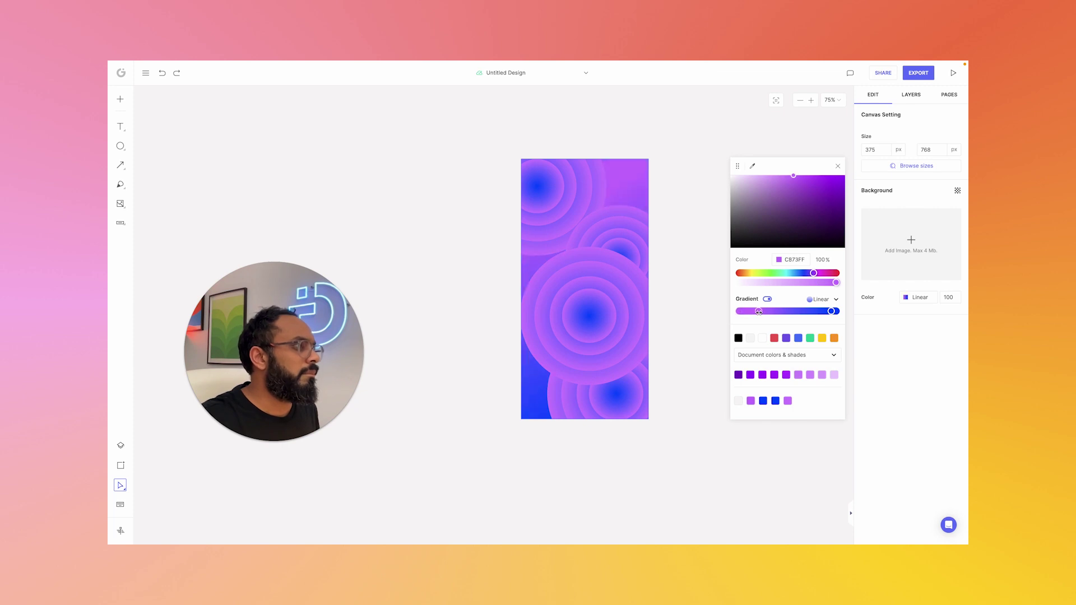
pyautogui.click(787, 175)
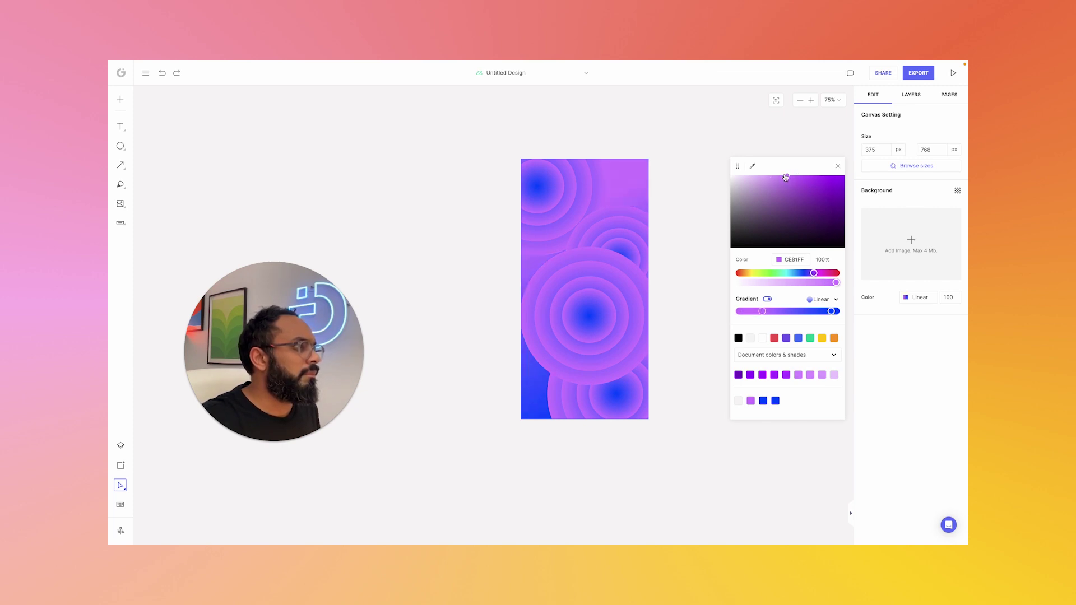
pyautogui.moveTo(788, 176); pyautogui.dragTo(773, 172)
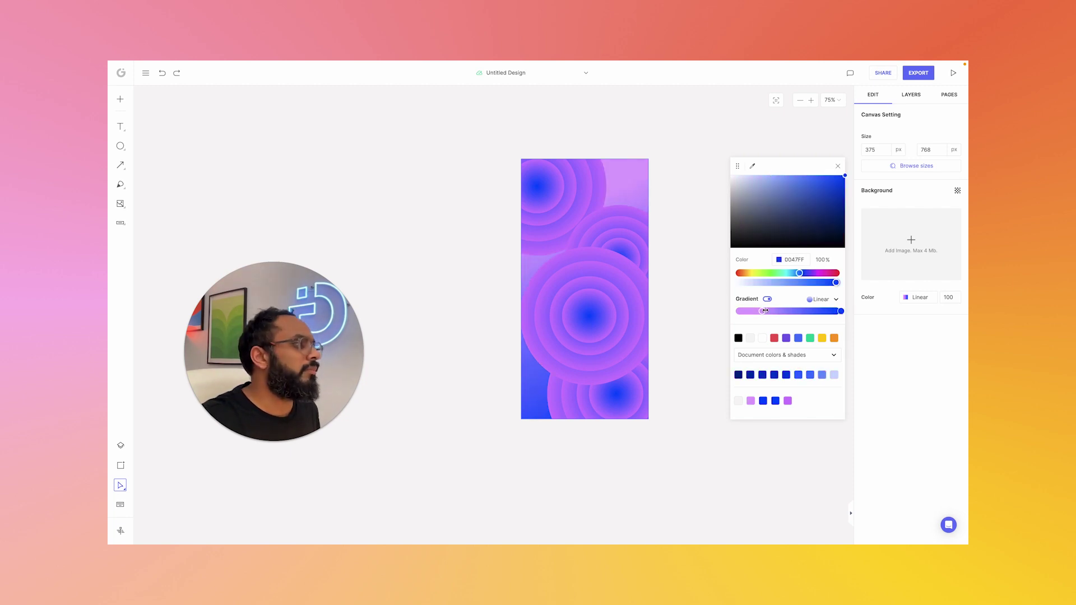
pyautogui.click(705, 263)
pyautogui.scroll(-3, 705, 261)
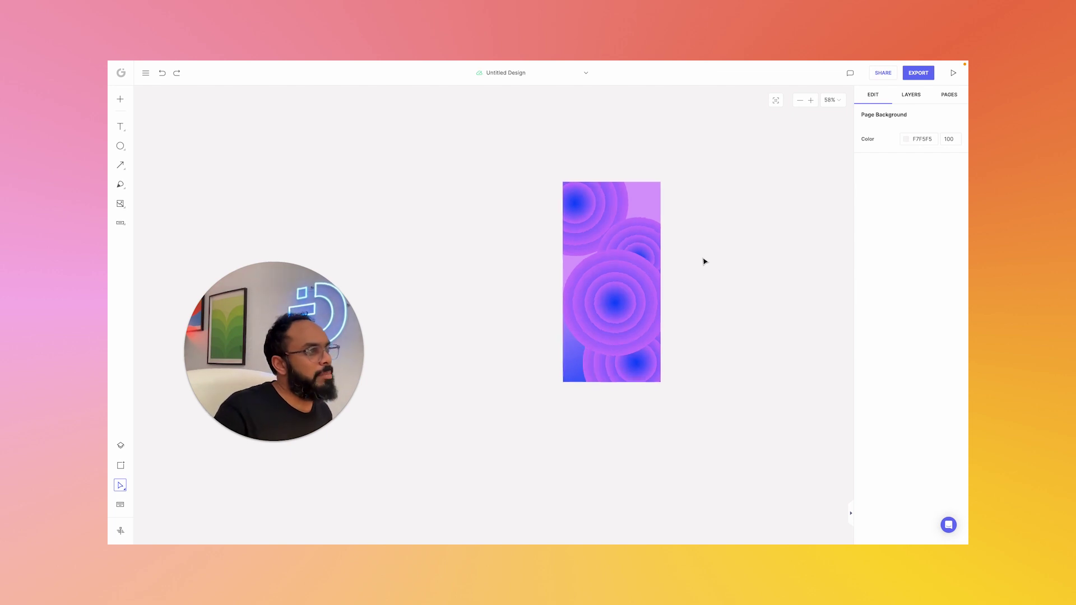
pyautogui.click(637, 203)
pyautogui.click(744, 230)
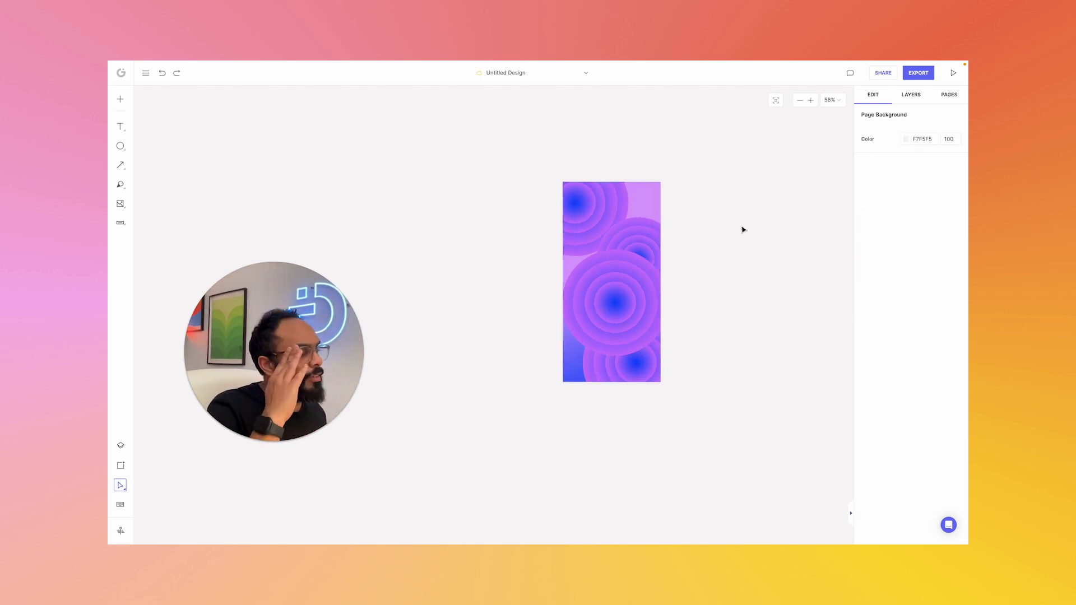
pyautogui.hscroll(3, 683, 254)
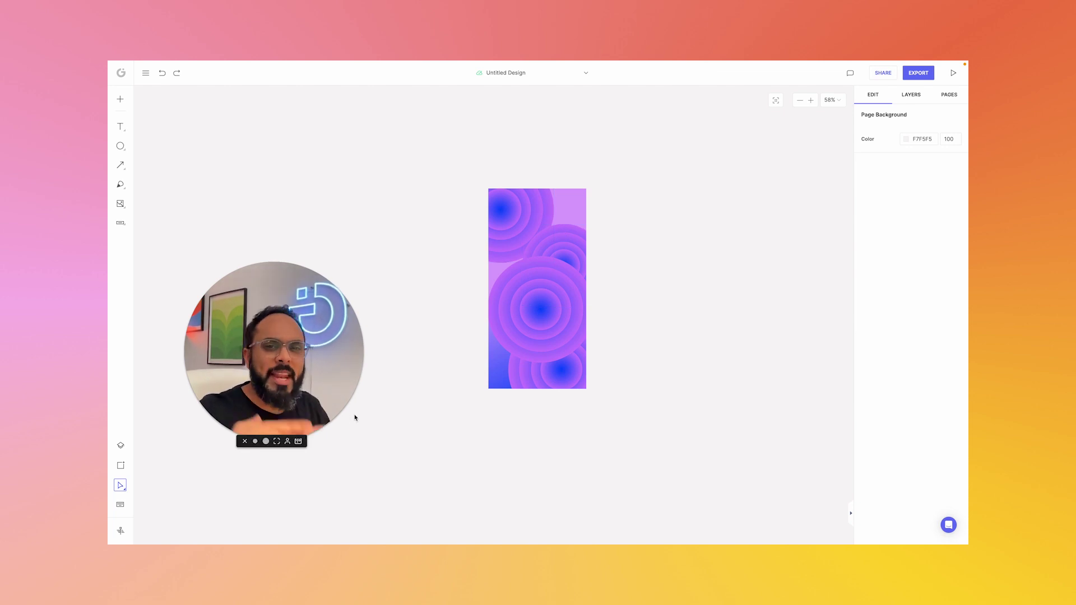
# Convert the page to an Infinite Canvas and discard the trial canvas drawn beside the artwork
pyautogui.click(120, 468)
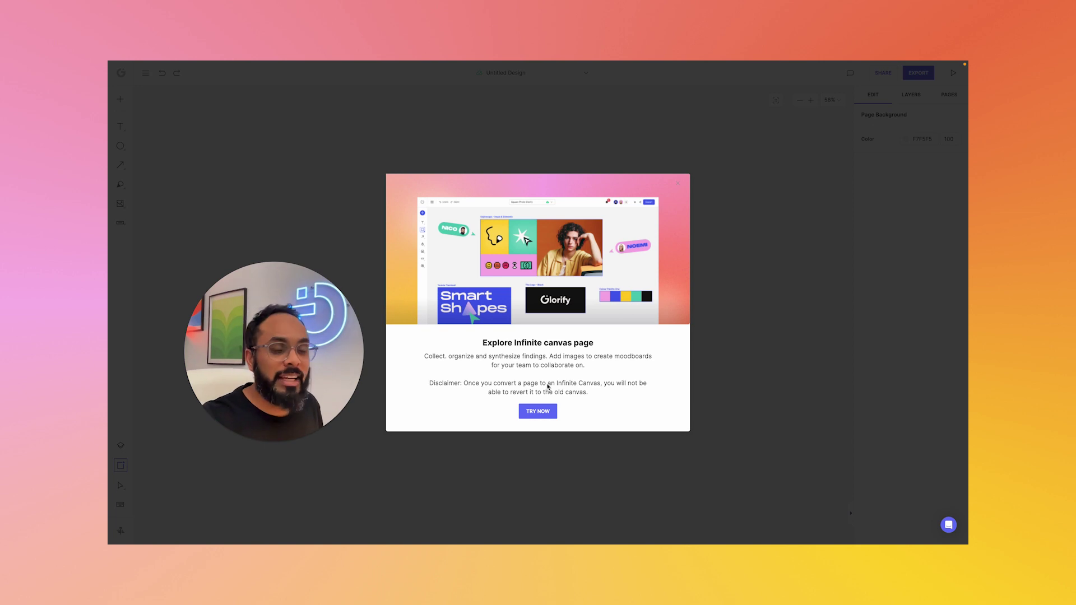
pyautogui.click(538, 412)
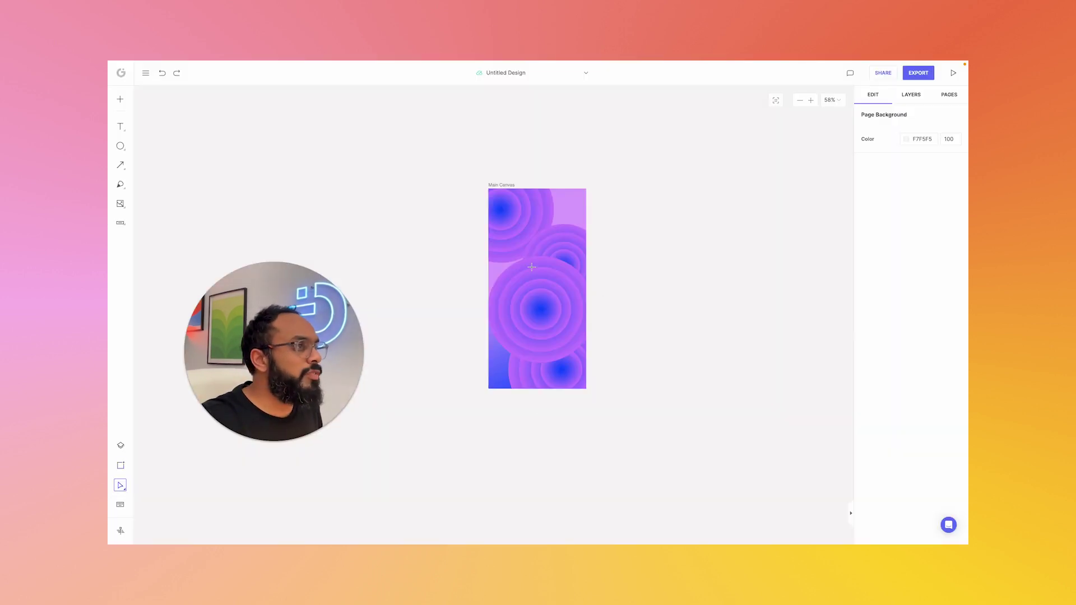
pyautogui.moveTo(606, 189); pyautogui.dragTo(686, 360)
pyautogui.press('Delete')
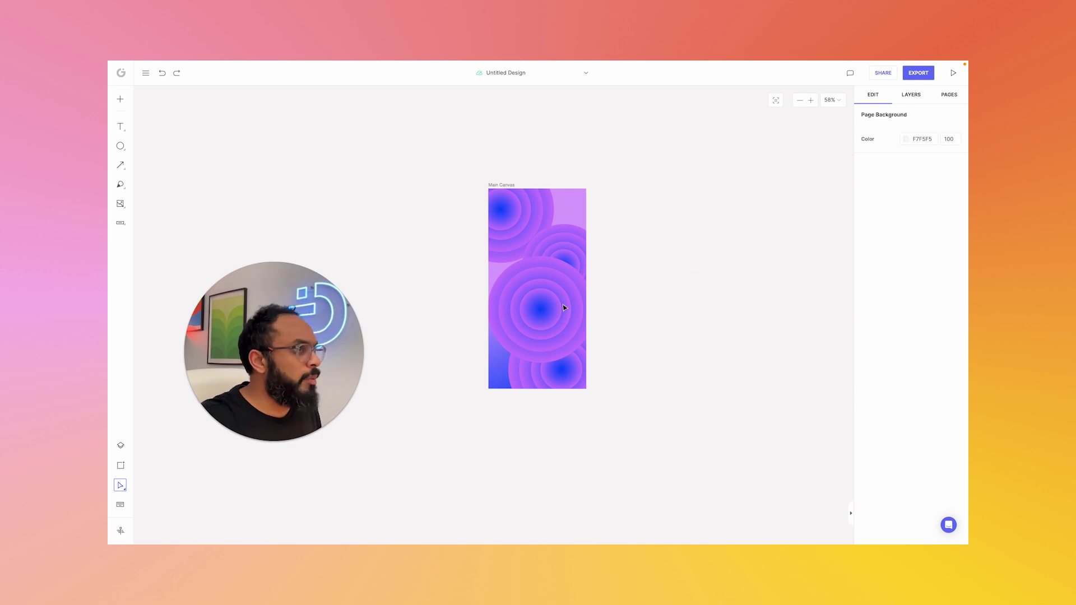
# Duplicate the 375 x 768 px Main Canvas four times to make a row of five canvases
pyautogui.click(472, 200)
pyautogui.scroll(-3, 535, 176)
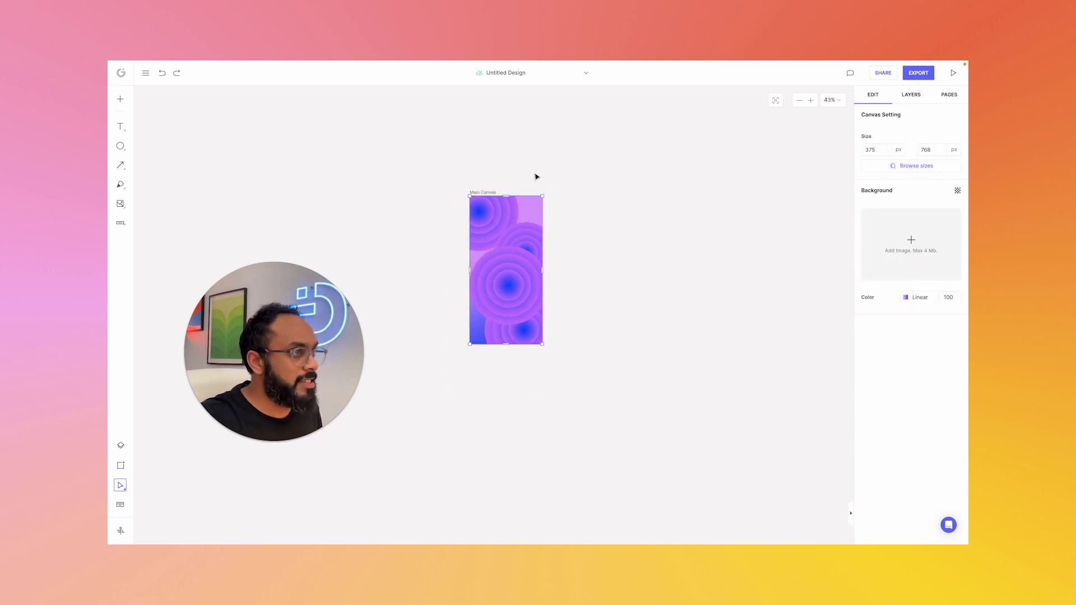
pyautogui.hotkey('ctrl', 'd')
pyautogui.hotkey('ctrl', 'd')
pyautogui.hotkey('ctrl', 'd')
pyautogui.hotkey('ctrl', 'd')
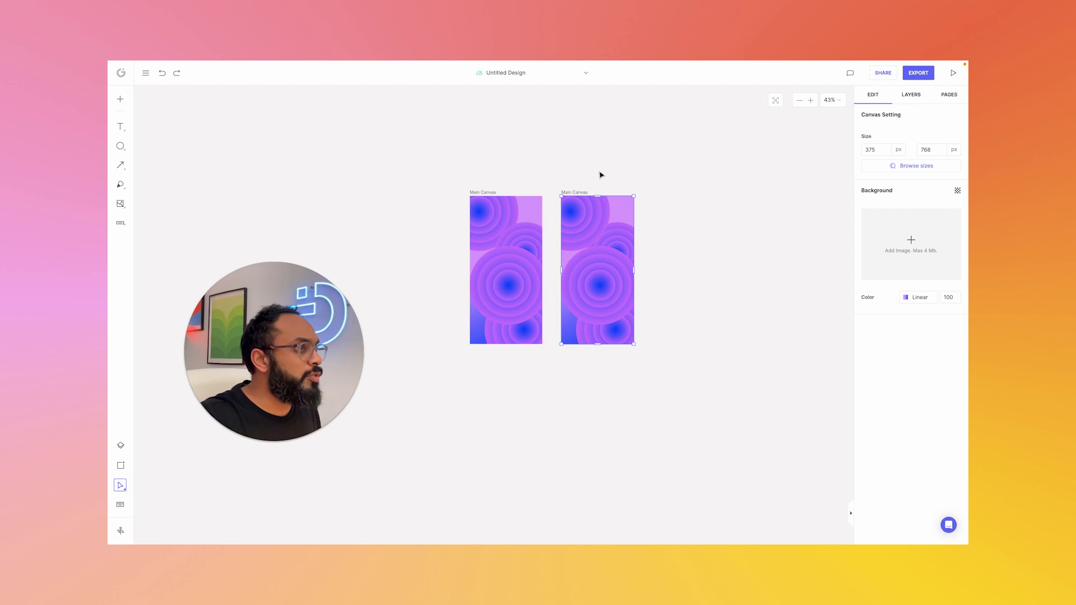
pyautogui.hscroll(3, 684, 166)
pyautogui.scroll(-3, 519, 186)
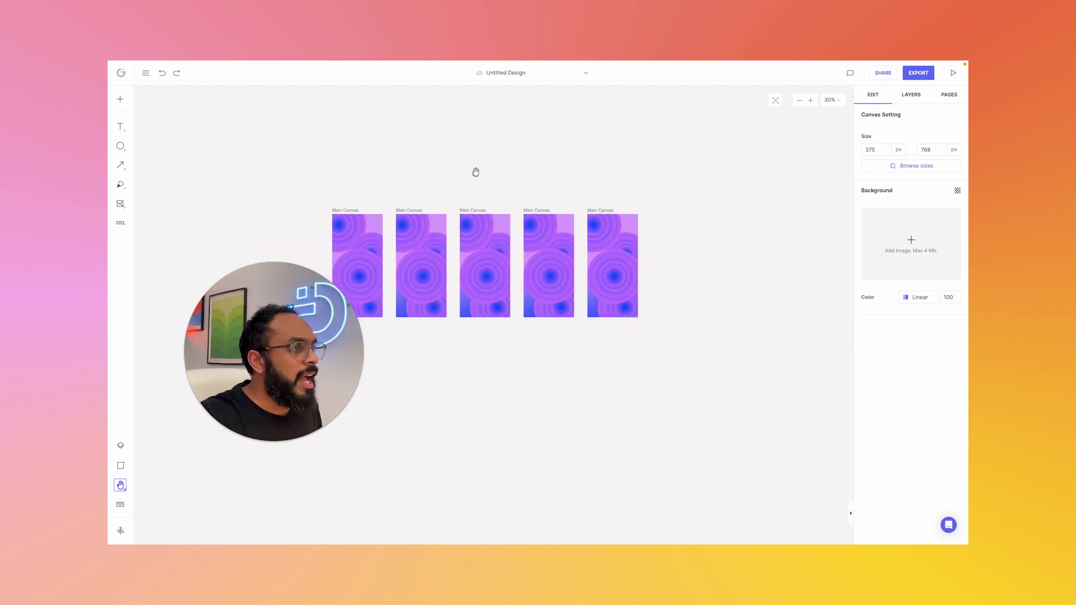
# Rearrange the circle groups on the second canvas, moving the upper-left group further into the canvas
pyautogui.click(477, 288)
pyautogui.moveTo(480, 286); pyautogui.dragTo(458, 239)
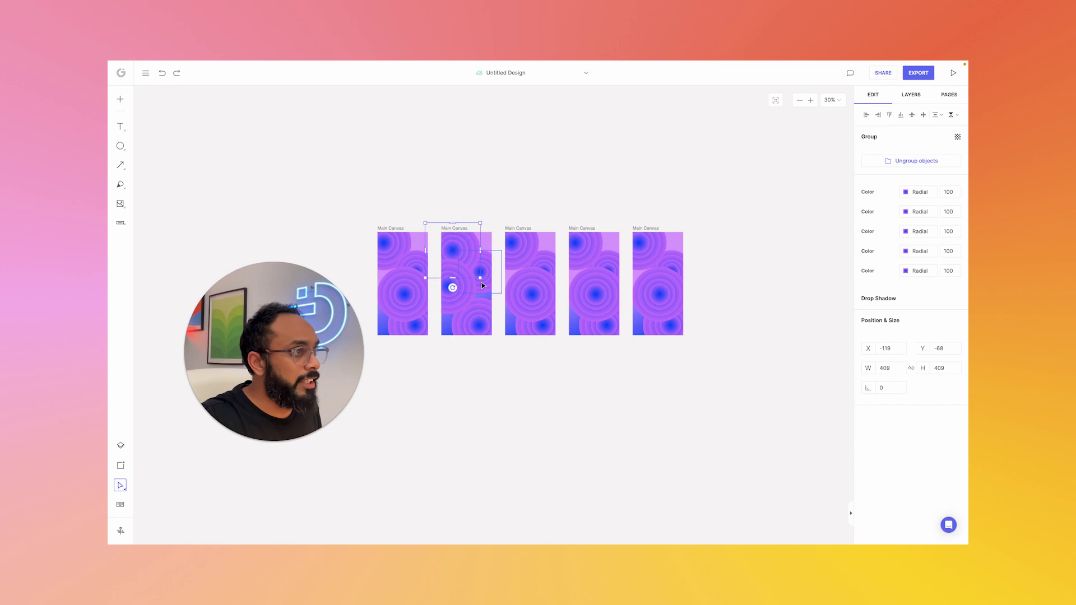
# Enlarge the central circle group on the third canvas and reposition the groups around it
pyautogui.click(538, 286)
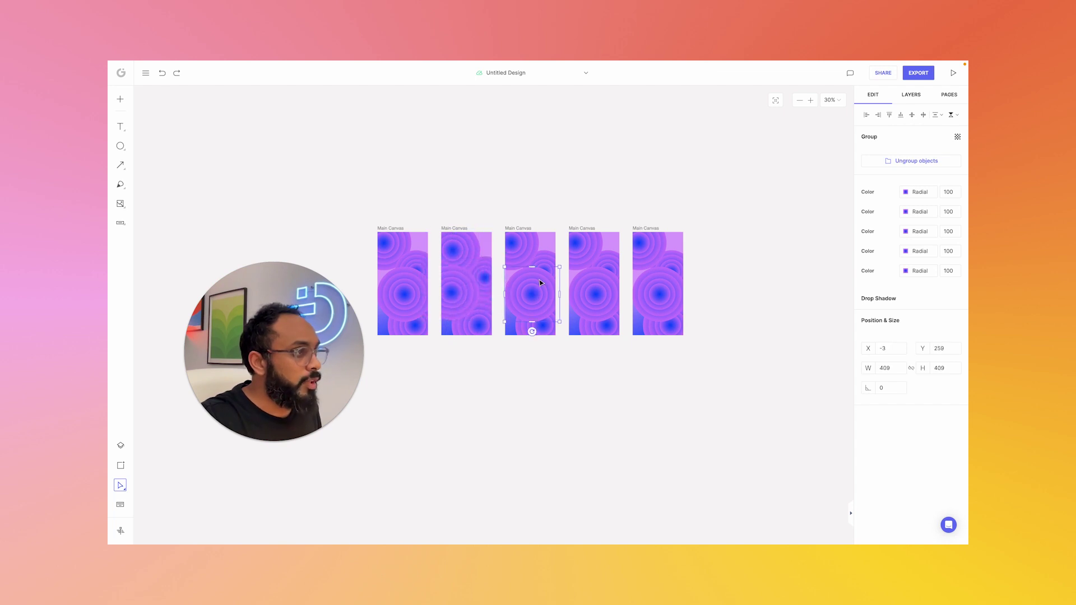
pyautogui.moveTo(560, 268); pyautogui.dragTo(571, 236)
pyautogui.hotkey('ctrl', 'z')
pyautogui.moveTo(542, 278); pyautogui.dragTo(549, 326)
pyautogui.moveTo(545, 267); pyautogui.dragTo(543, 277)
pyautogui.moveTo(524, 241); pyautogui.dragTo(532, 238)
pyautogui.moveTo(541, 286); pyautogui.dragTo(533, 265)
pyautogui.click(555, 238)
pyautogui.click(548, 293)
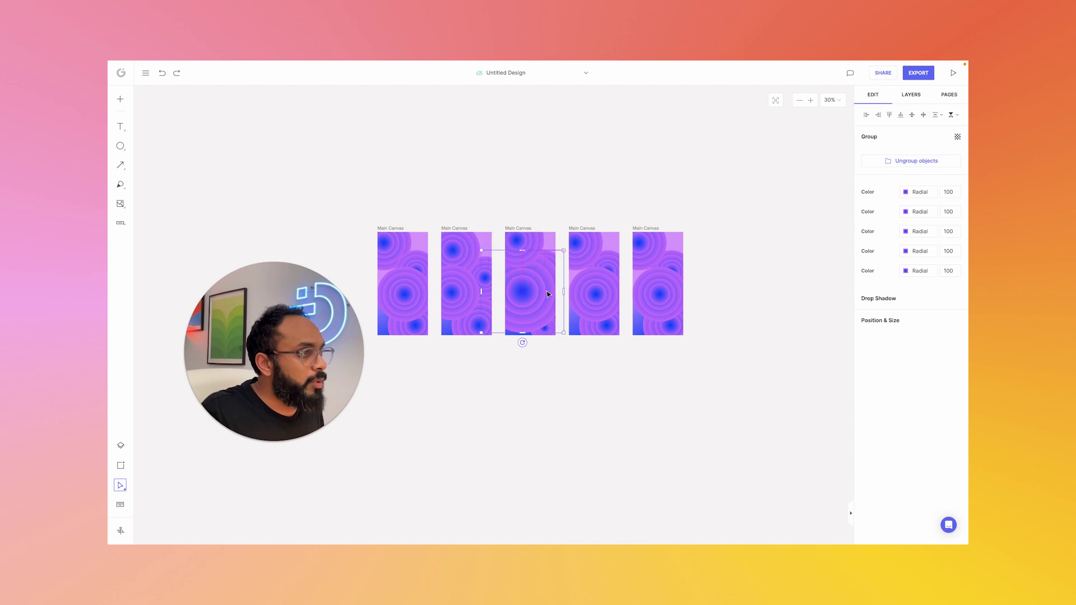
# Refine the third canvas with the large group at the lower left and smaller groups along the right edge
pyautogui.moveTo(563, 333); pyautogui.dragTo(555, 323)
pyautogui.moveTo(547, 264)
pyautogui.mouseDown()
pyautogui.moveTo(551, 254)
pyautogui.moveTo(548, 280)
pyautogui.moveTo(548, 257)
pyautogui.mouseUp()
pyautogui.click(545, 331)
pyautogui.click(549, 259)
pyautogui.moveTo(522, 291); pyautogui.dragTo(530, 296)
pyautogui.press('super+z')
pyautogui.press('super+z')
pyautogui.press('super+z')
pyautogui.press('super+z')
pyautogui.press('super+z')
pyautogui.press('super+z')
pyautogui.press('super+z')
pyautogui.click(594, 169)
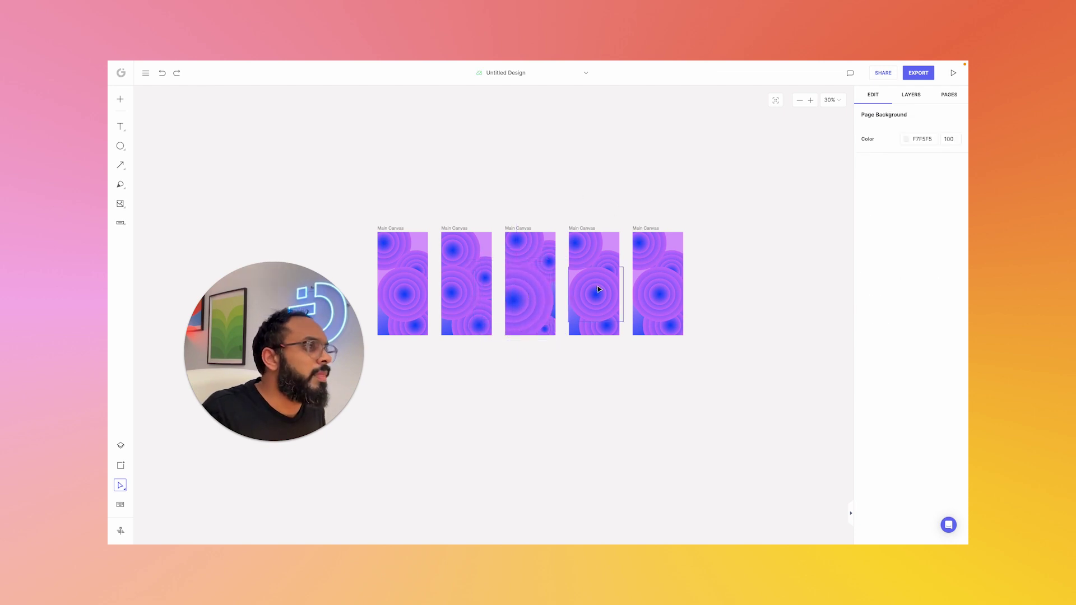
# Shrink the middle circle group on the fourth canvas and spread the groups apart to expose more background
pyautogui.click(599, 289)
pyautogui.moveTo(622, 267); pyautogui.dragTo(584, 293)
pyautogui.click(750, 200)
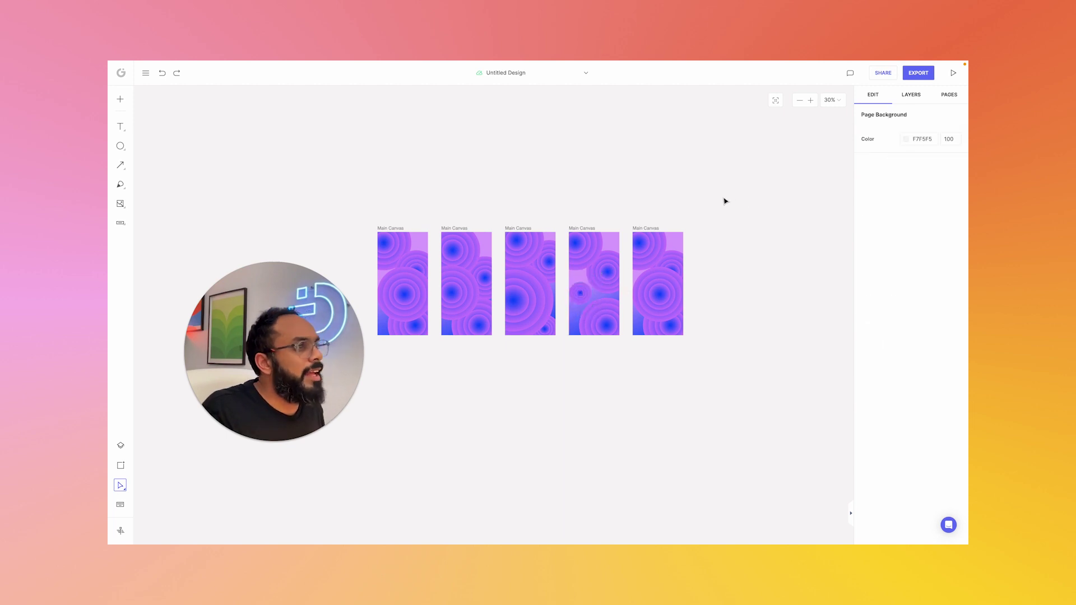
# Delete three circle groups from the fifth canvas and enlarge the remaining one against its right edge
pyautogui.click(643, 247)
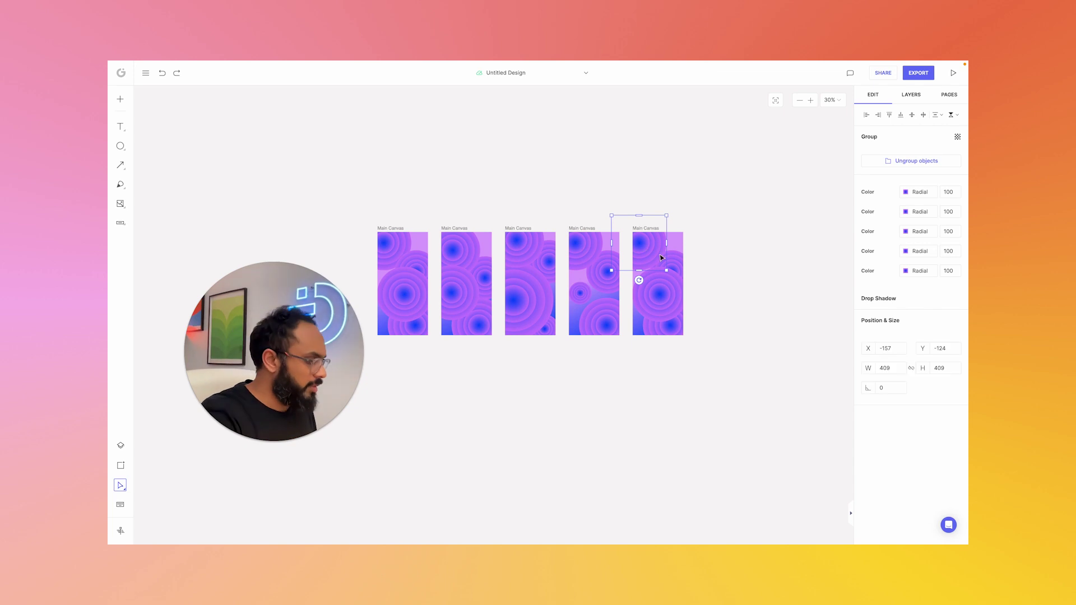
pyautogui.press('Delete')
pyautogui.click(674, 260)
pyautogui.press('Delete')
pyautogui.moveTo(658, 300); pyautogui.dragTo(599, 214)
pyautogui.click(656, 326)
pyautogui.press('Delete')
pyautogui.click(648, 267)
pyautogui.moveTo(658, 272)
pyautogui.mouseDown()
pyautogui.moveTo(683, 296)
pyautogui.moveTo(650, 280)
pyautogui.mouseUp()
pyautogui.click(714, 163)
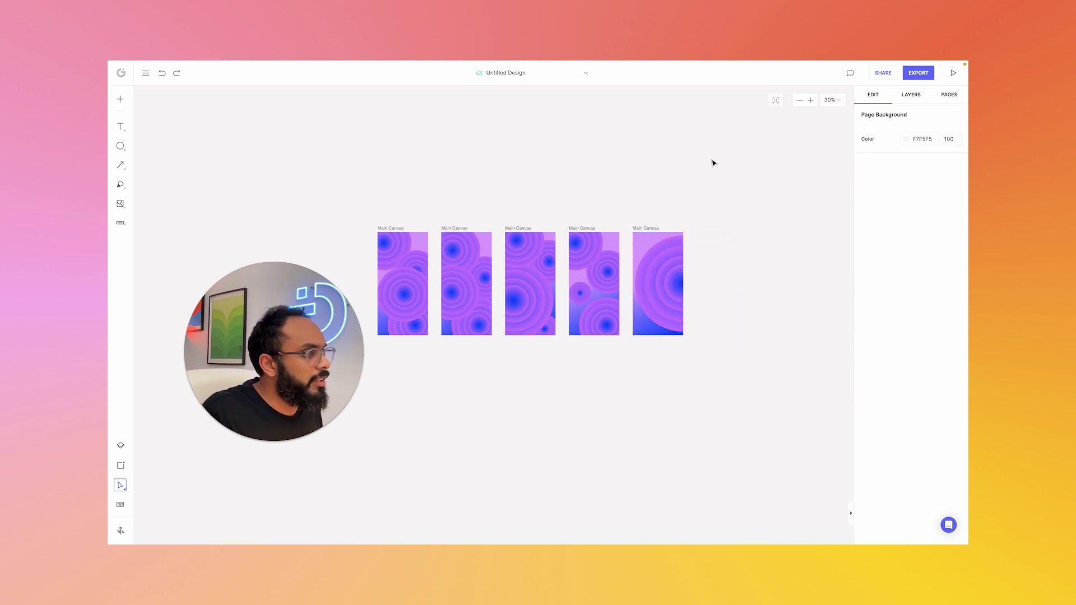
pyautogui.moveTo(548, 172); pyautogui.dragTo(593, 180)
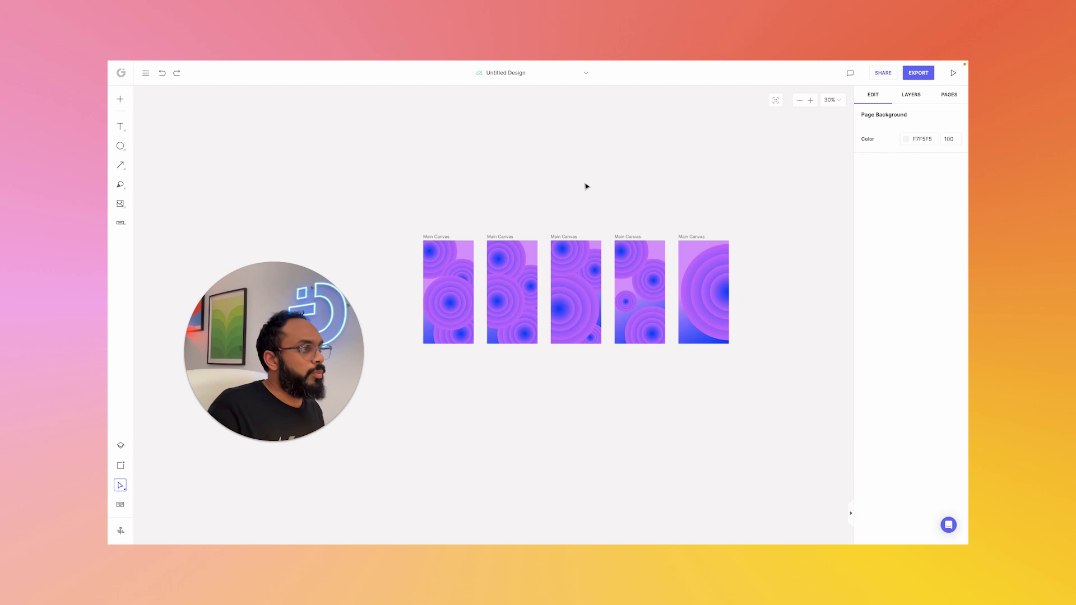
# Duplicate all five purple canvases into a second row directly beneath the originals and keep the new row selected
pyautogui.scroll(-2, 586, 185)
pyautogui.moveTo(418, 177); pyautogui.dragTo(823, 397)
pyautogui.press('super+d')
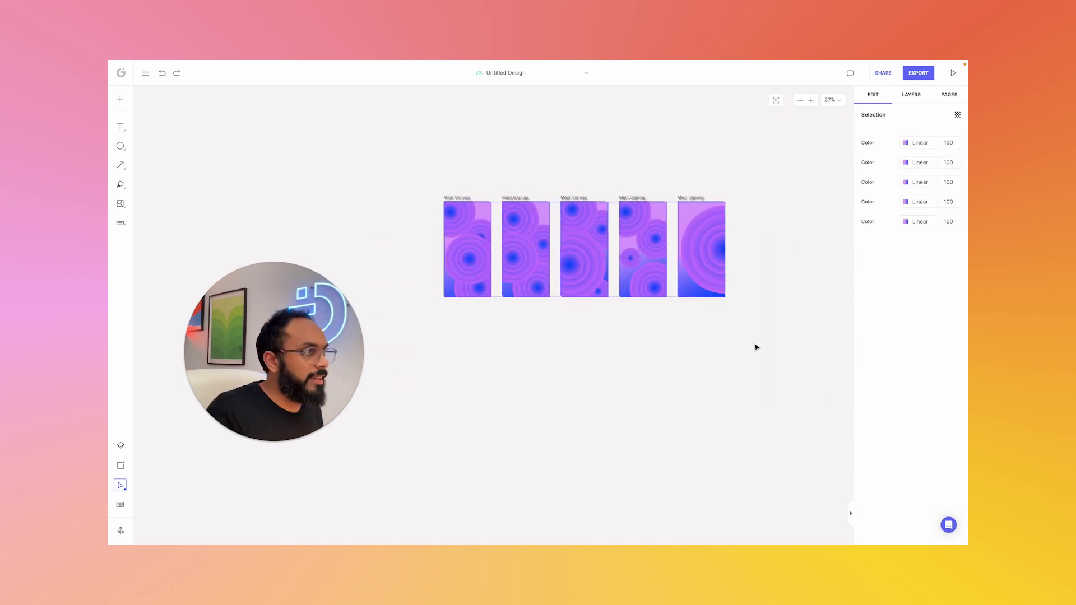
pyautogui.moveTo(581, 258); pyautogui.dragTo(582, 366)
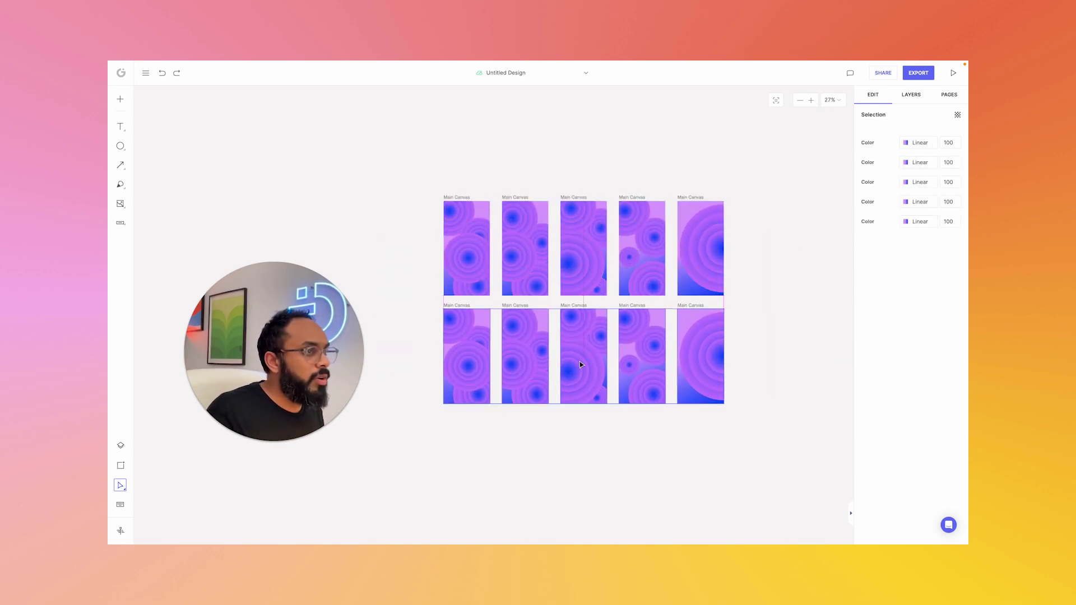
pyautogui.click(732, 322)
pyautogui.moveTo(749, 304); pyautogui.dragTo(411, 443)
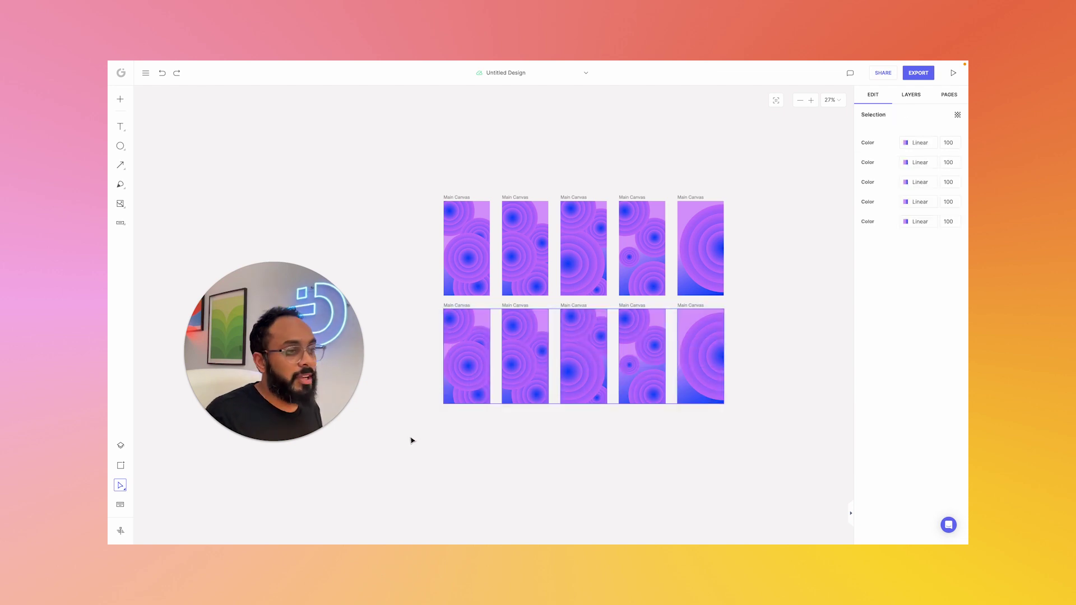
# Open the Color Palettes collection from the Tools section of the element libraries
pyautogui.click(120, 100)
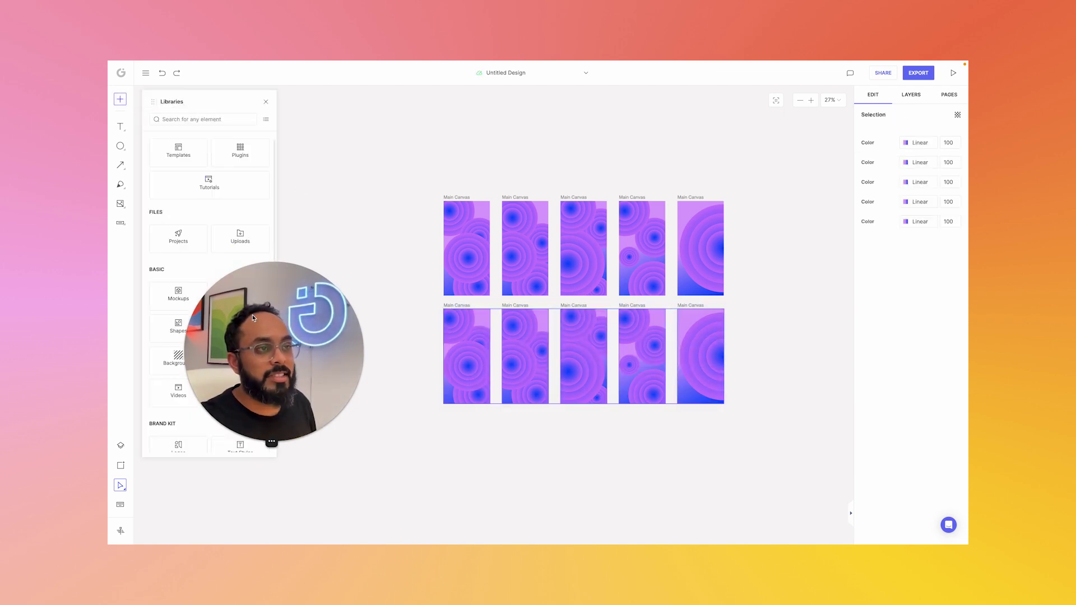
pyautogui.moveTo(262, 319); pyautogui.dragTo(855, 395)
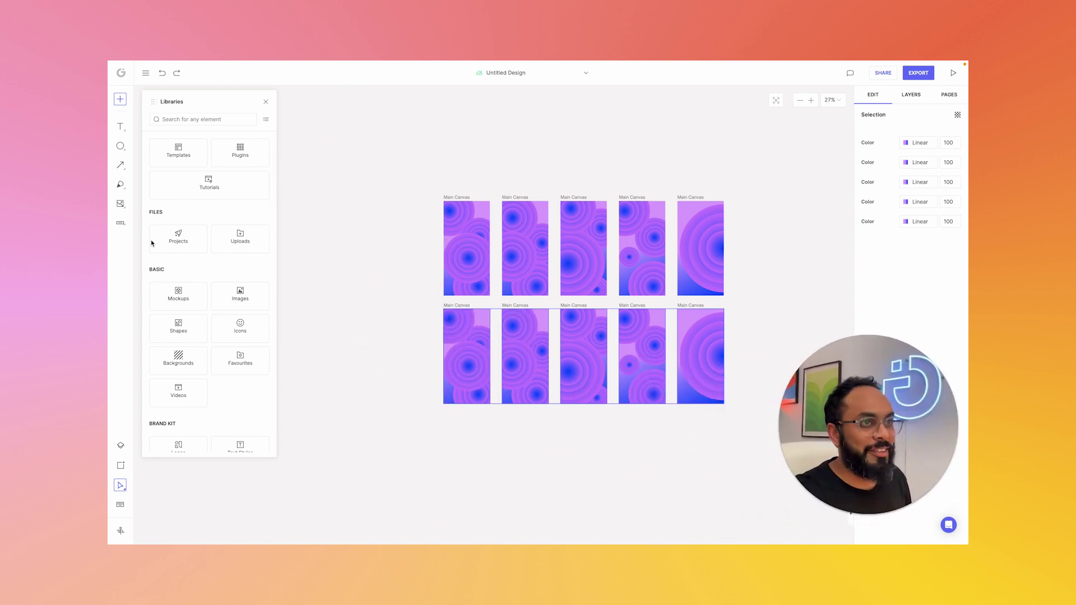
pyautogui.scroll(-3, 192, 283)
pyautogui.scroll(-3, 179, 303)
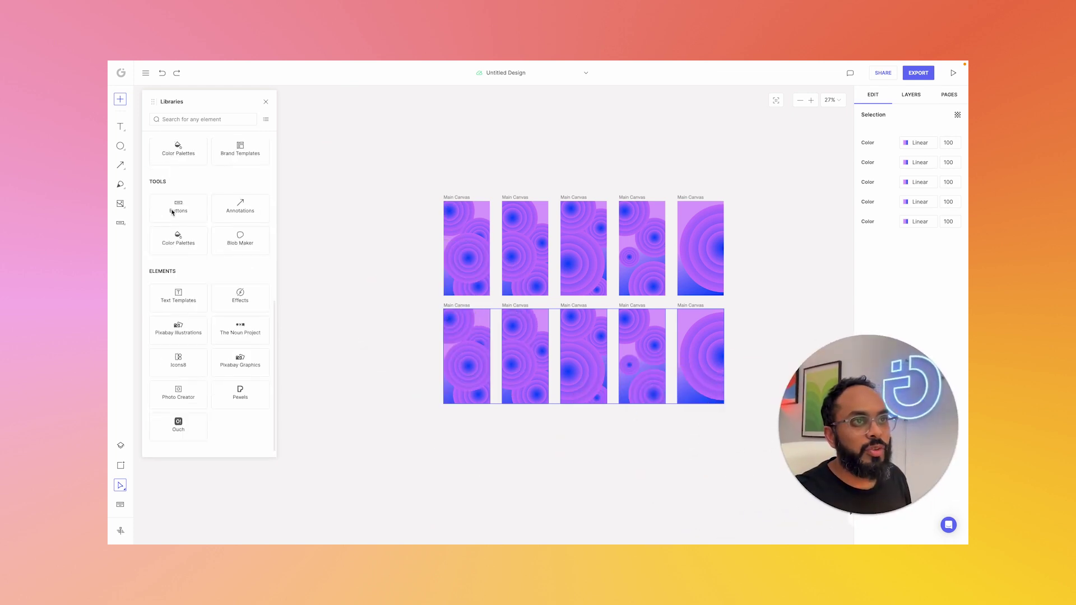
pyautogui.click(179, 241)
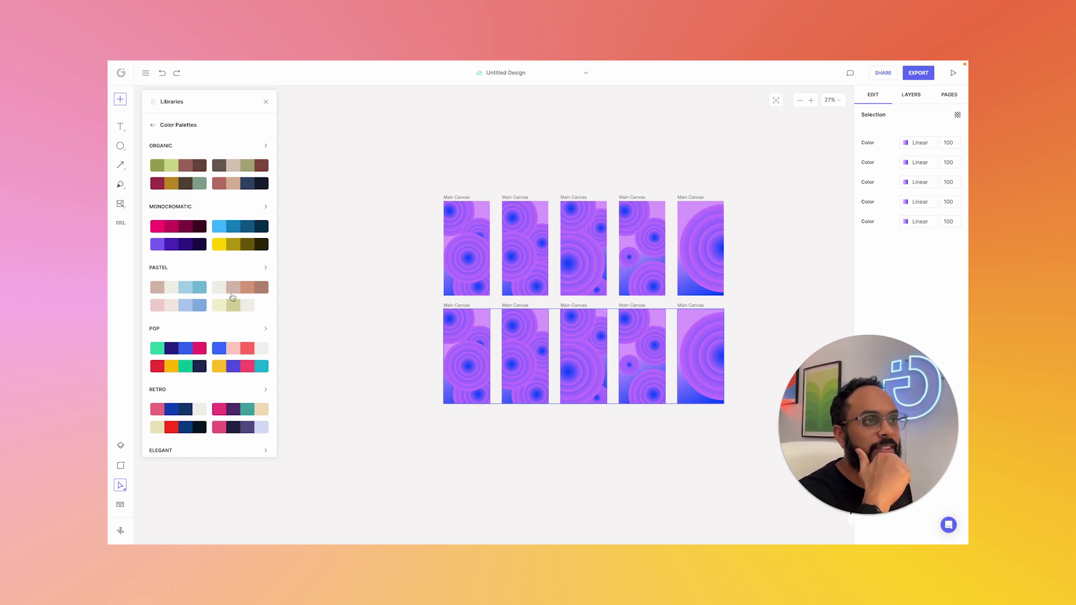
# Try several colour shuffles of the green, navy, blue and magenta Pop palette on the duplicated row
pyautogui.click(170, 351)
pyautogui.click(170, 350)
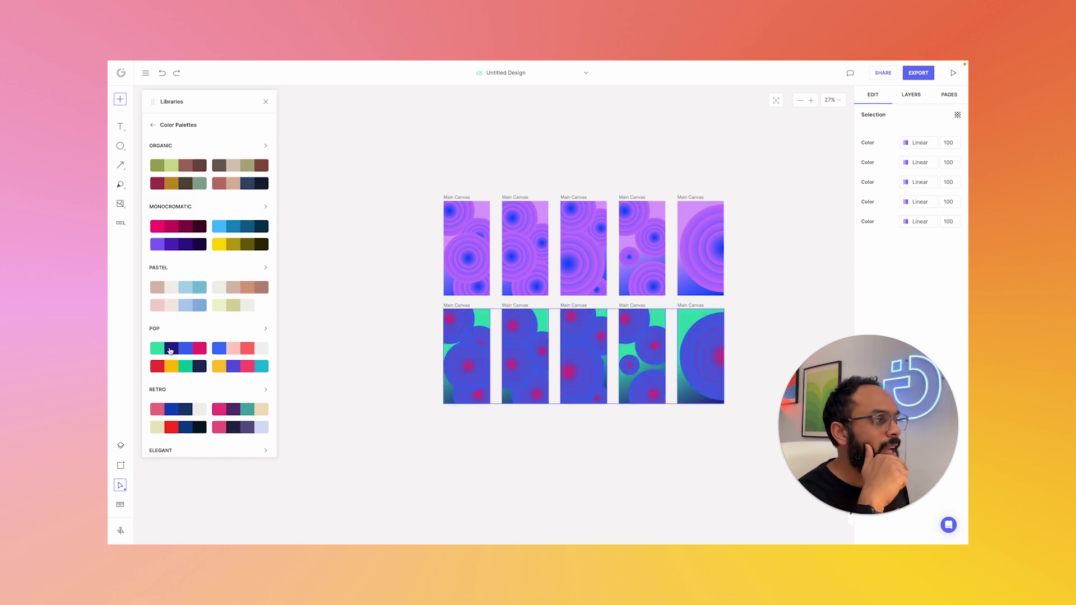
pyautogui.click(170, 350)
pyautogui.click(170, 350)
pyautogui.click(170, 350)
pyautogui.click(170, 349)
pyautogui.click(170, 348)
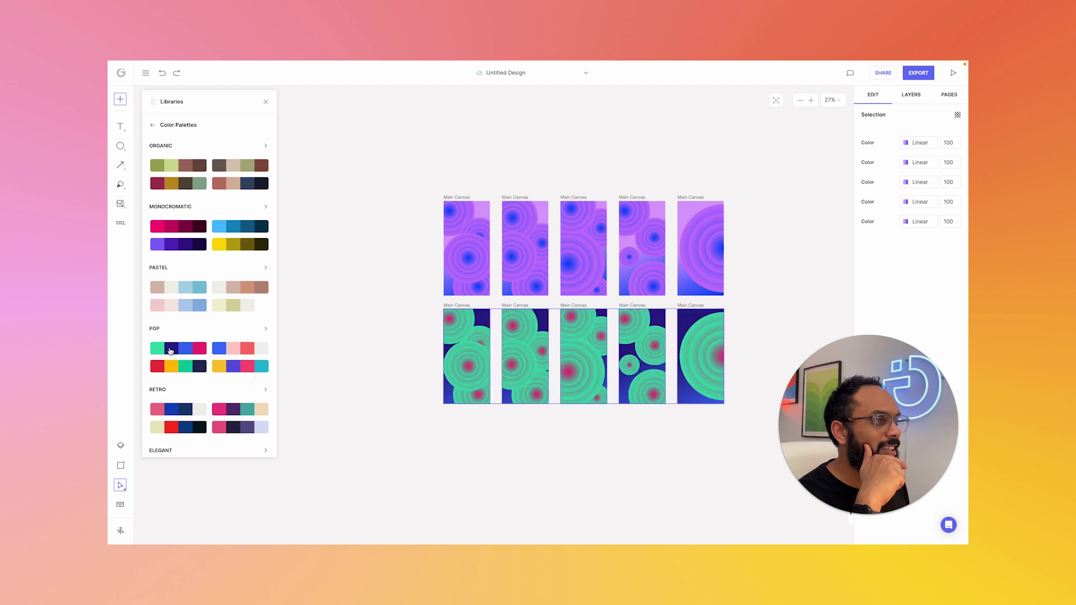
pyautogui.click(170, 349)
pyautogui.click(170, 348)
pyautogui.click(170, 349)
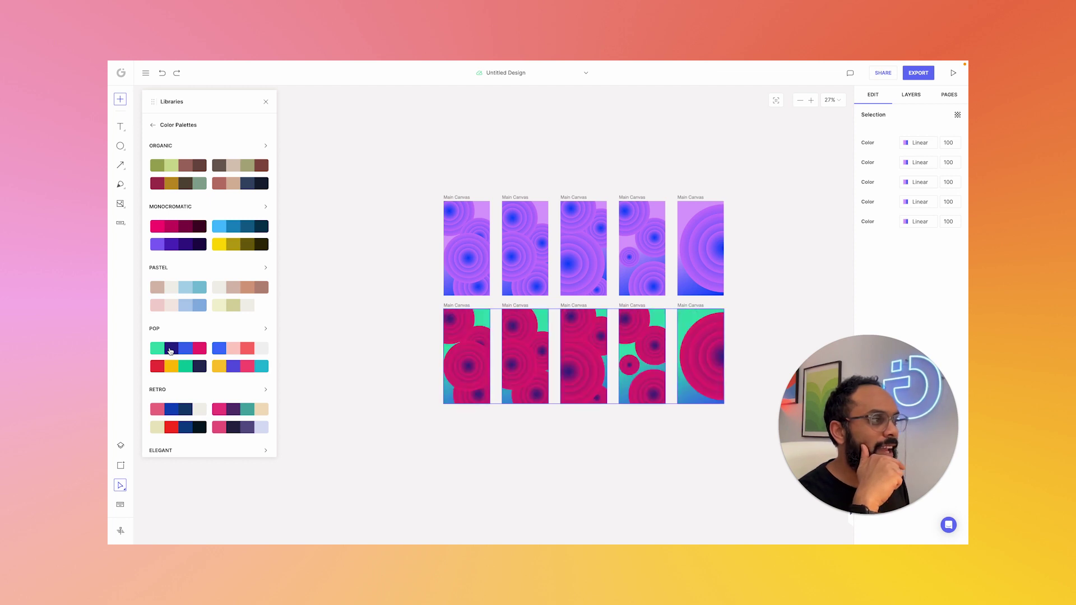
pyautogui.click(169, 349)
# Recolour the duplicated row with the blue, pink, coral and light grey Pop palette, shuffling to pale circles with coral centres
pyautogui.click(236, 347)
pyautogui.click(236, 348)
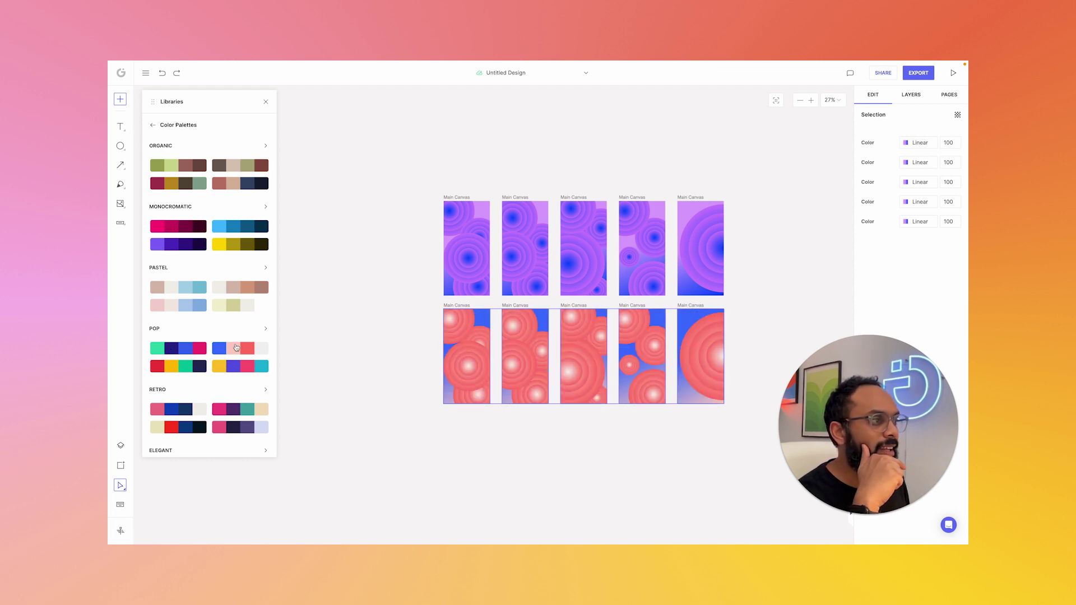
pyautogui.click(235, 348)
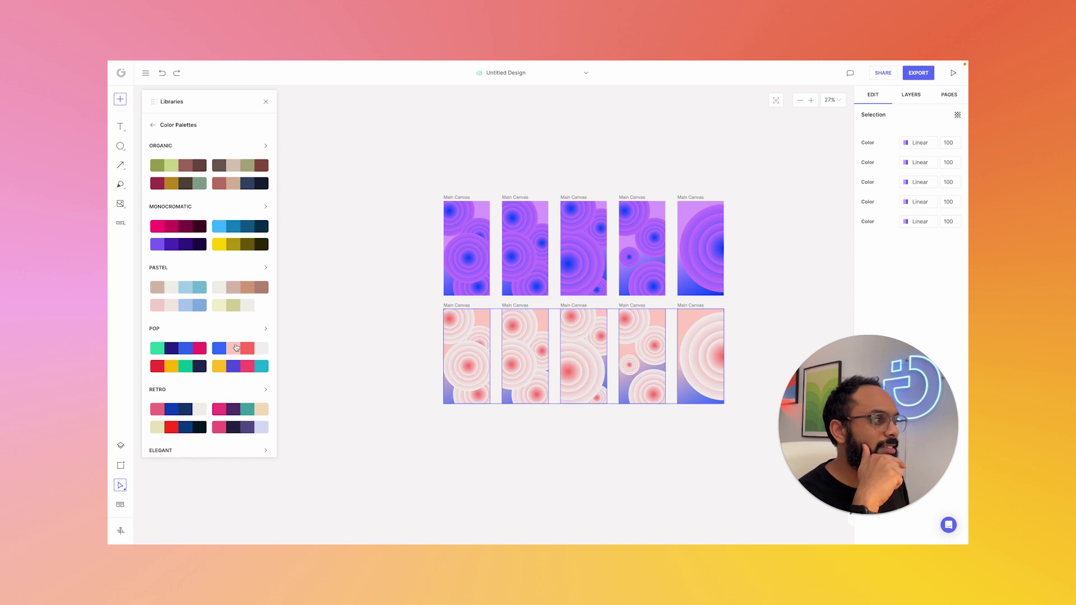
pyautogui.click(663, 454)
# Duplicate the pale pink row above the purple row and open the full Pop palette collection
pyautogui.hscroll(5, 615, 442)
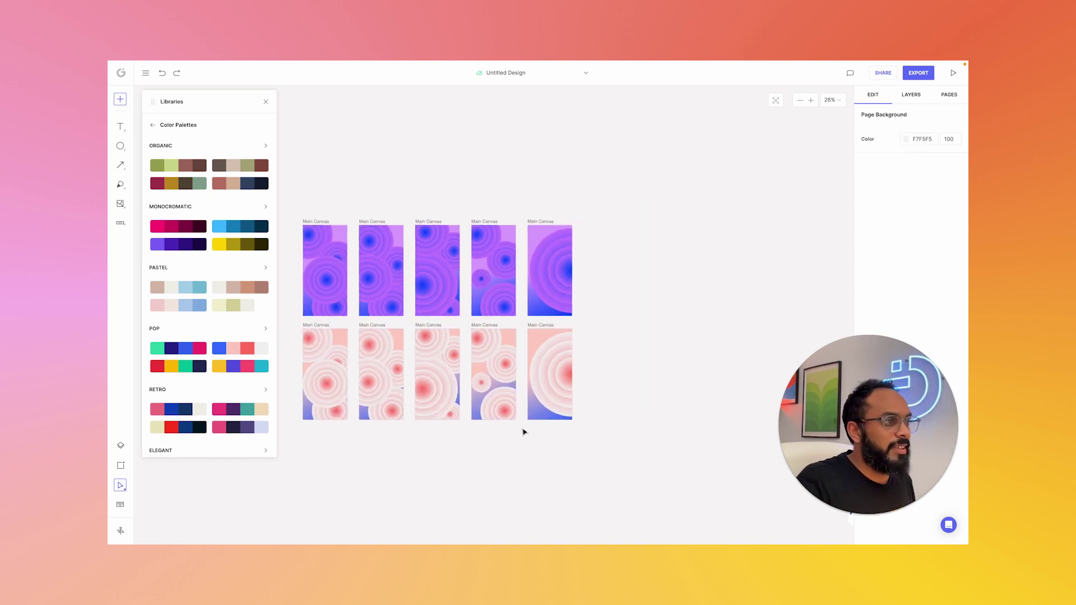
pyautogui.hscroll(-4, 546, 435)
pyautogui.scroll(-3, 645, 365)
pyautogui.moveTo(656, 341); pyautogui.dragTo(377, 451)
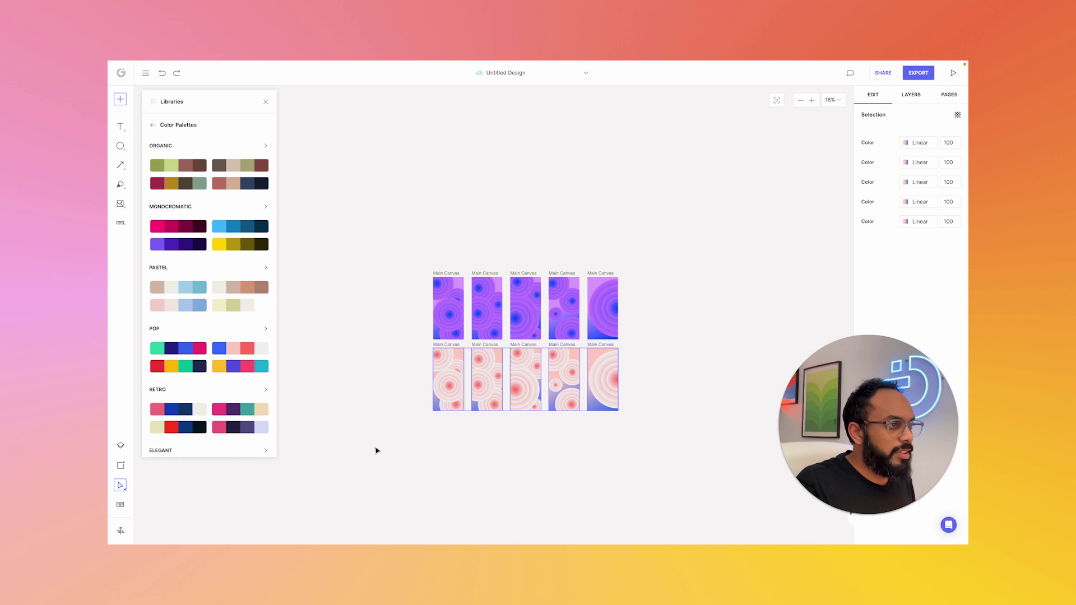
pyautogui.moveTo(453, 391); pyautogui.dragTo(451, 246)
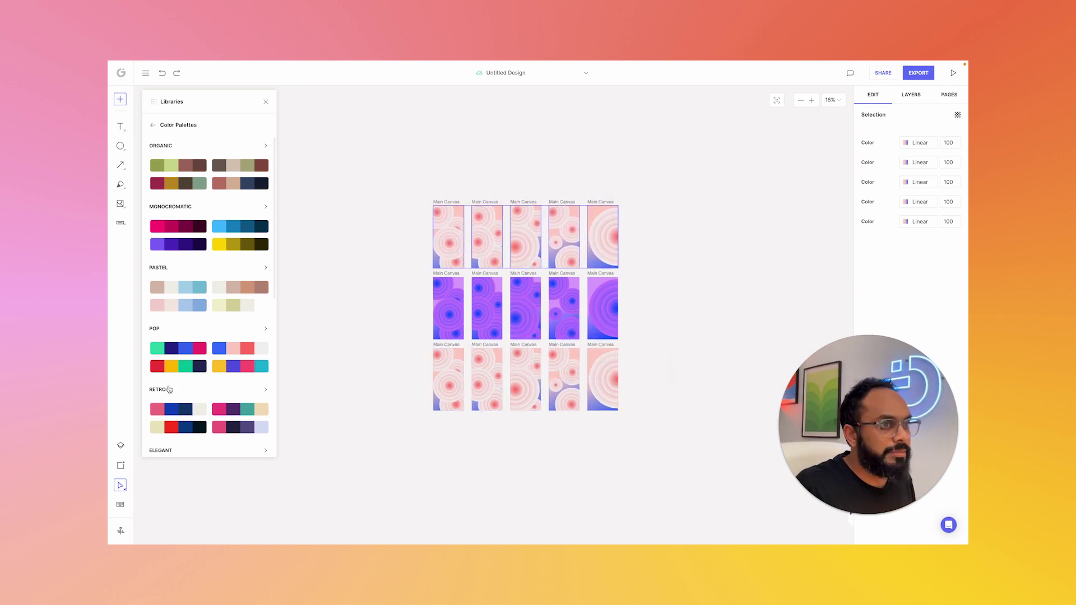
pyautogui.click(265, 330)
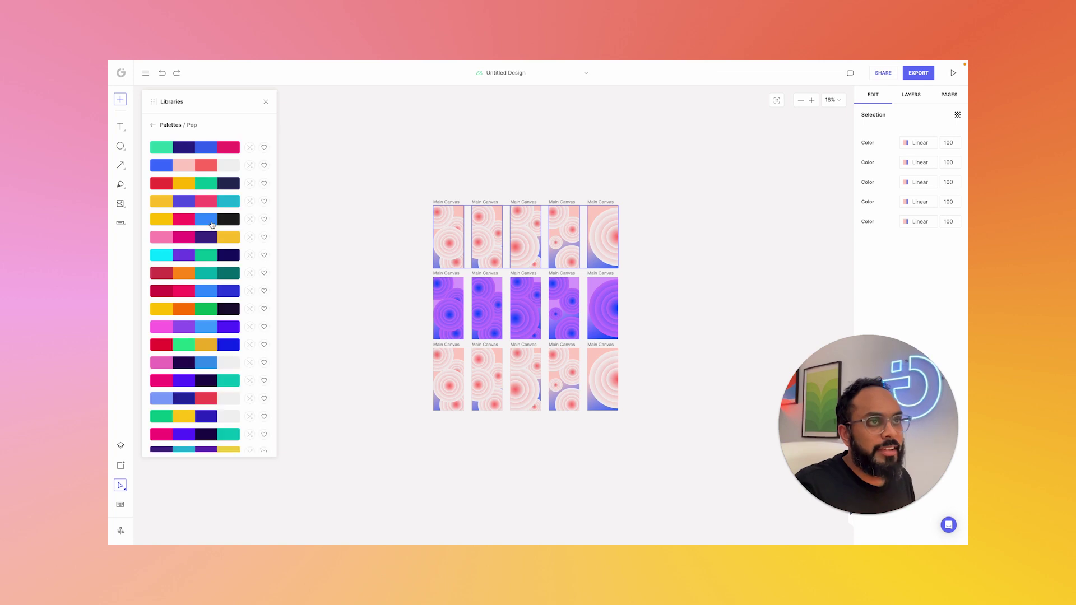
# Try several colour shuffles of the cyan, violet, green and navy Pop palette on the new row above the purple canvases
pyautogui.click(197, 254)
pyautogui.click(197, 255)
pyautogui.click(197, 255)
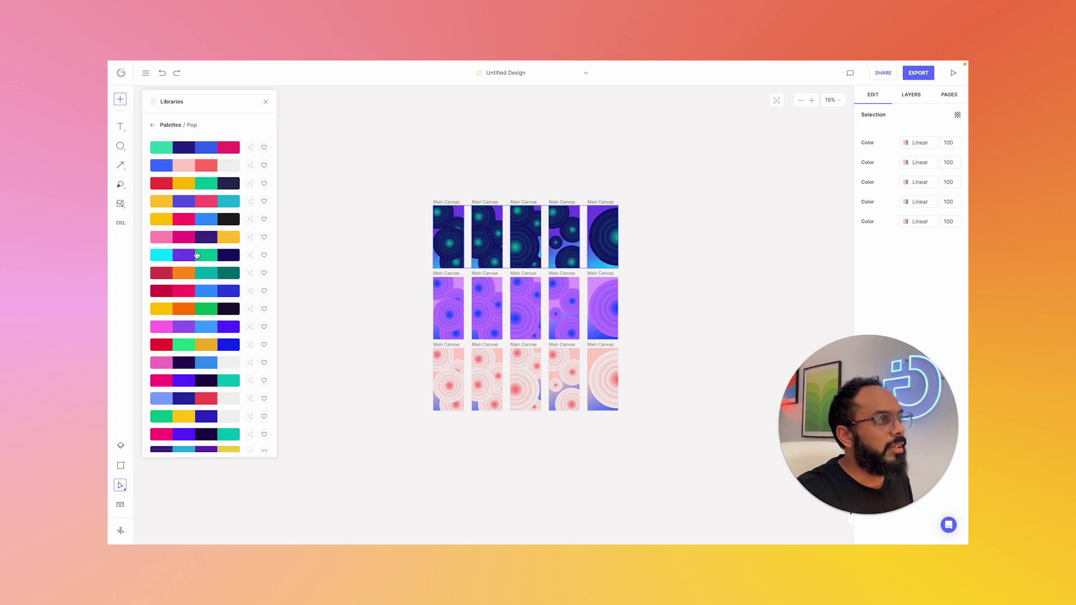
pyautogui.click(196, 255)
pyautogui.click(197, 255)
pyautogui.click(197, 255)
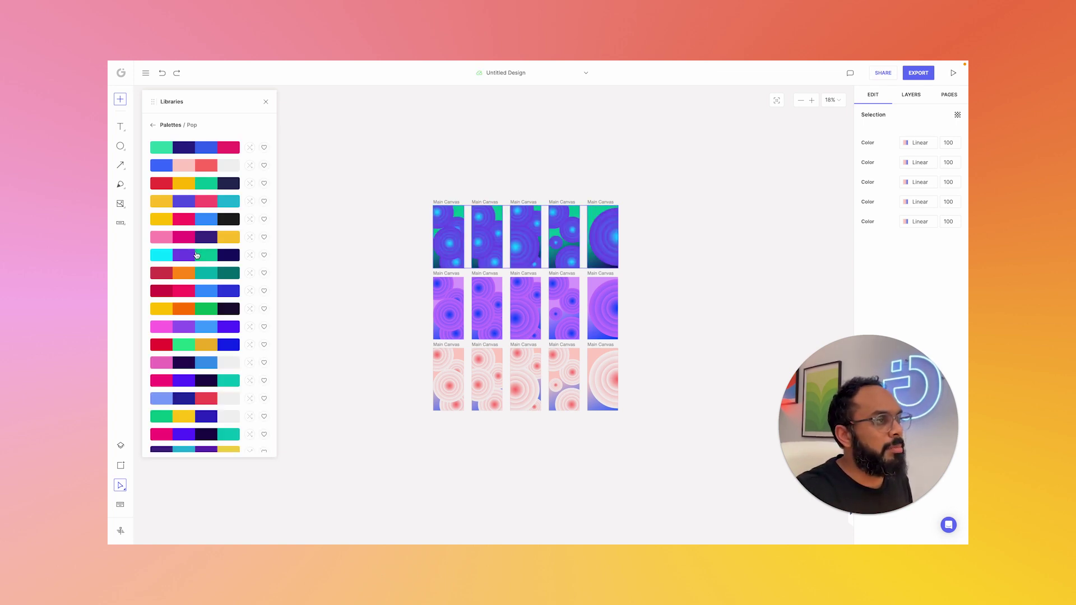
pyautogui.click(197, 255)
pyautogui.click(197, 255)
pyautogui.click(196, 255)
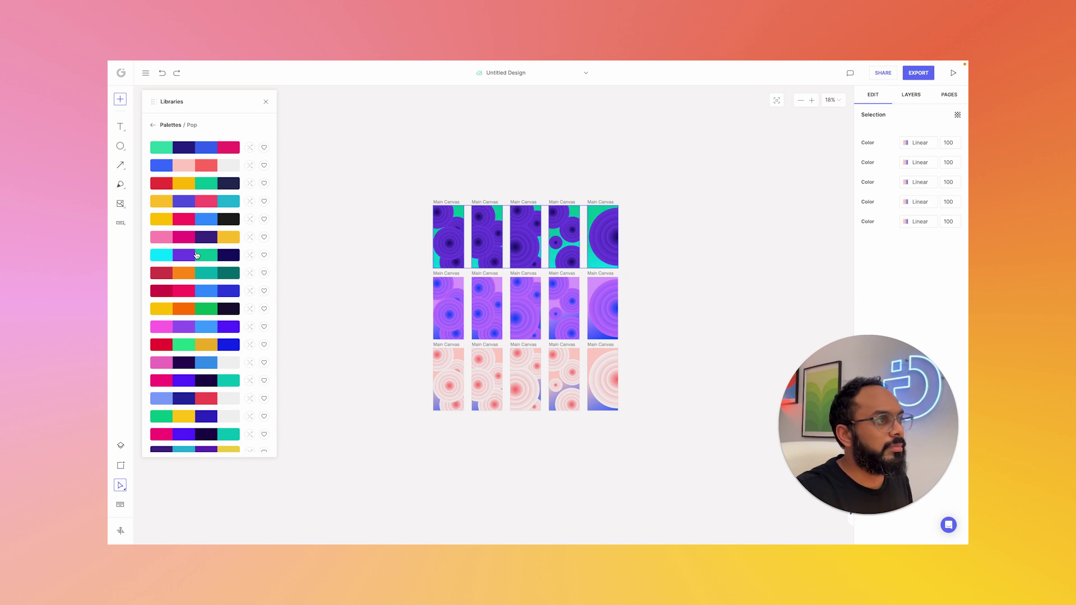
pyautogui.click(197, 255)
# Try the pink, purple and blue Pop palette and other Pop palettes on the row above the purple canvases
pyautogui.click(189, 346)
pyautogui.click(196, 332)
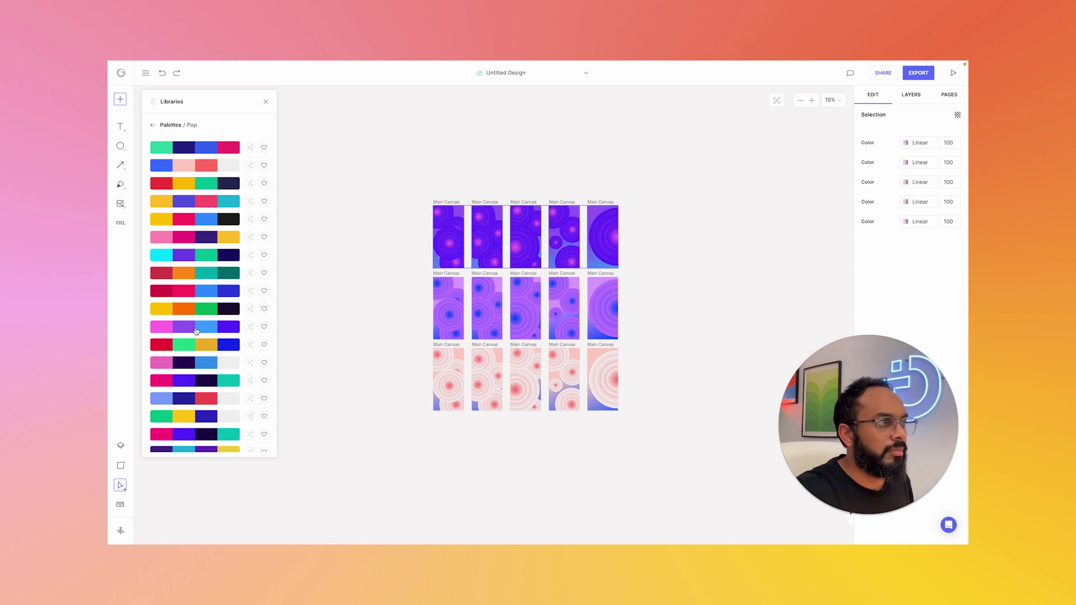
pyautogui.click(205, 383)
pyautogui.click(205, 383)
pyautogui.click(205, 383)
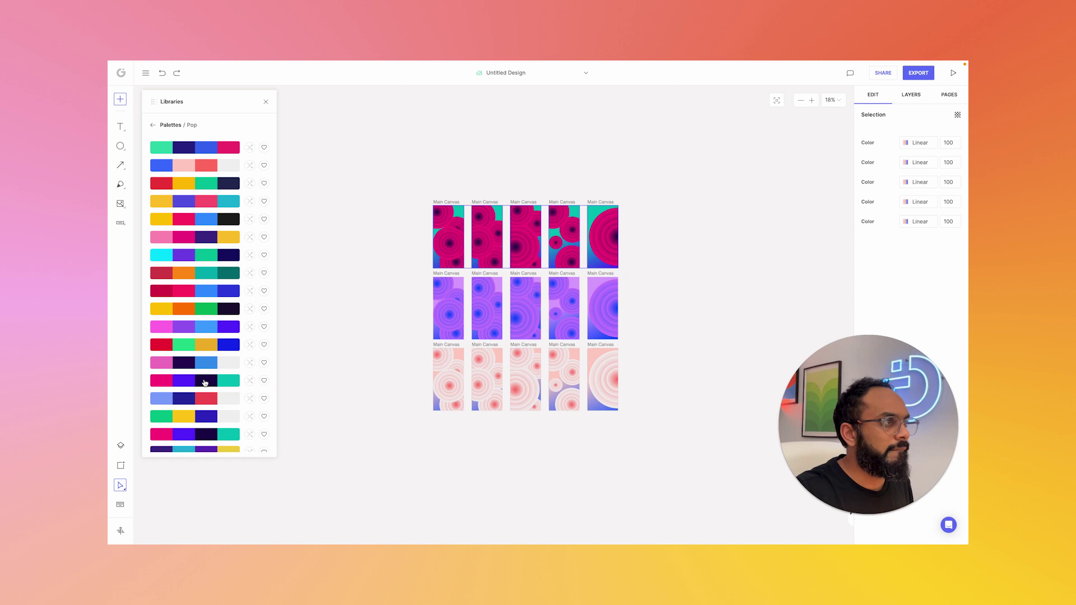
# Recolour the row above the purple canvases with the magenta, violet, dark navy and teal Pop palette, shuffling to teal circles with magenta centres
pyautogui.click(193, 435)
pyautogui.click(193, 435)
pyautogui.click(194, 436)
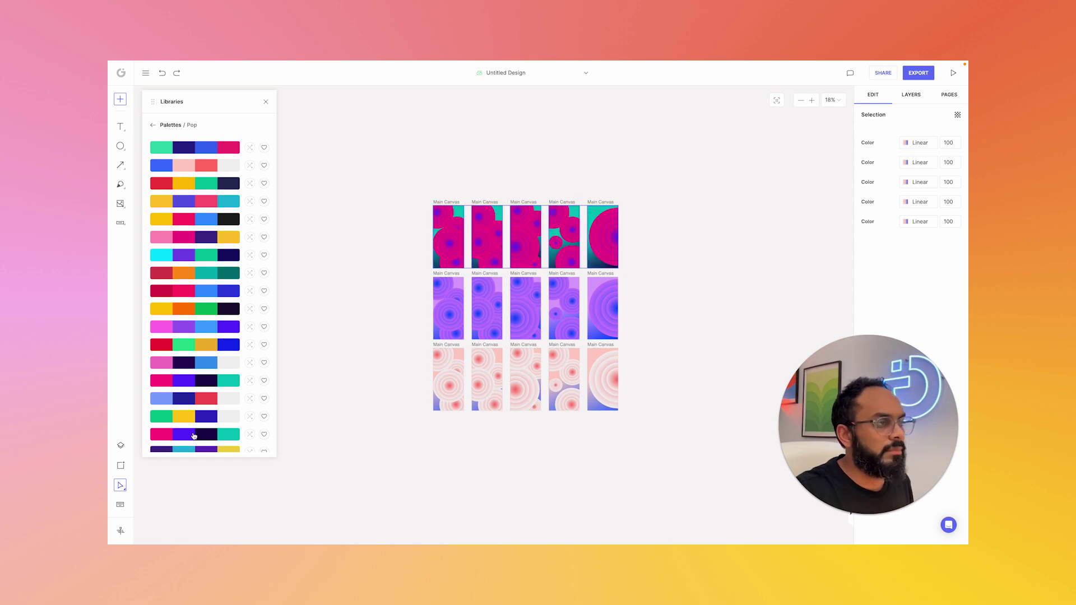
pyautogui.click(194, 436)
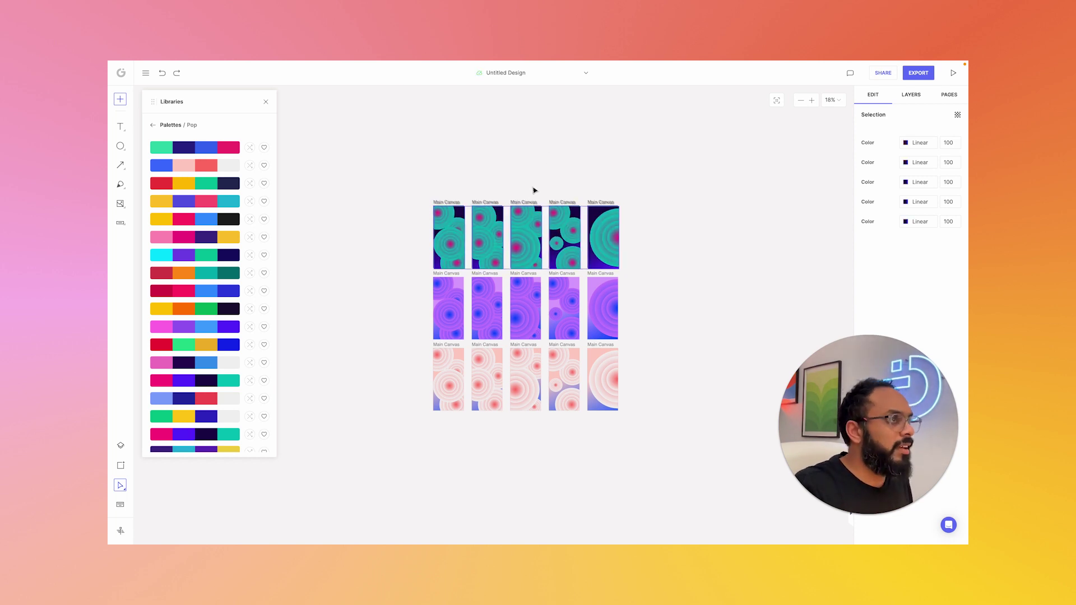
# Duplicate the teal row above itself and recolour the copy with the navy, green, off-white and beige Corporate palette, shuffling to grey-beige circles
pyautogui.moveTo(527, 205); pyautogui.dragTo(516, 141)
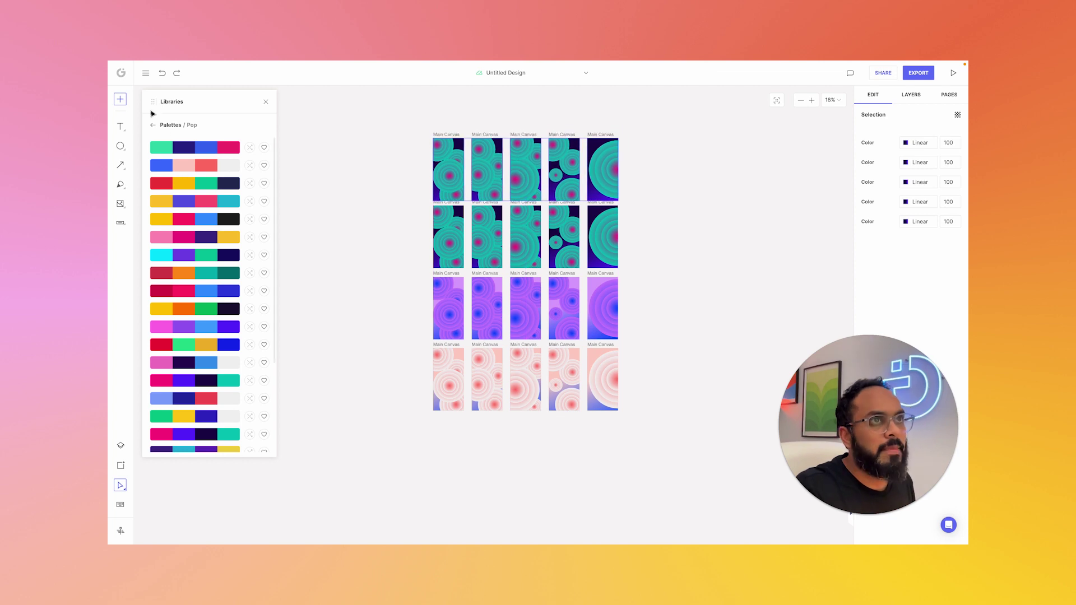
pyautogui.click(153, 125)
pyautogui.scroll(-2, 231, 352)
pyautogui.click(242, 312)
pyautogui.click(243, 311)
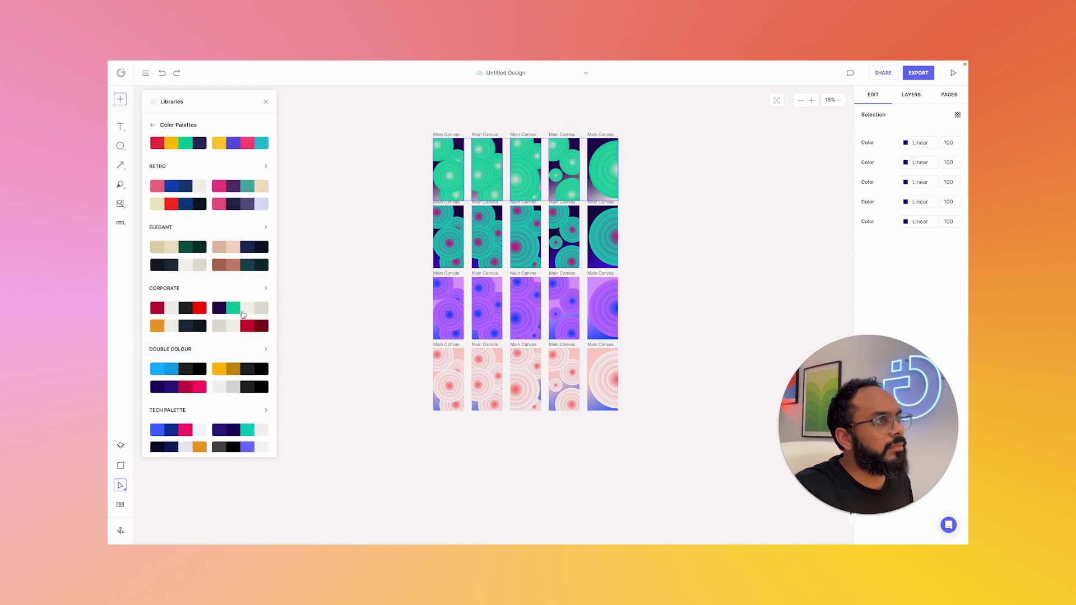
pyautogui.click(242, 311)
pyautogui.click(247, 310)
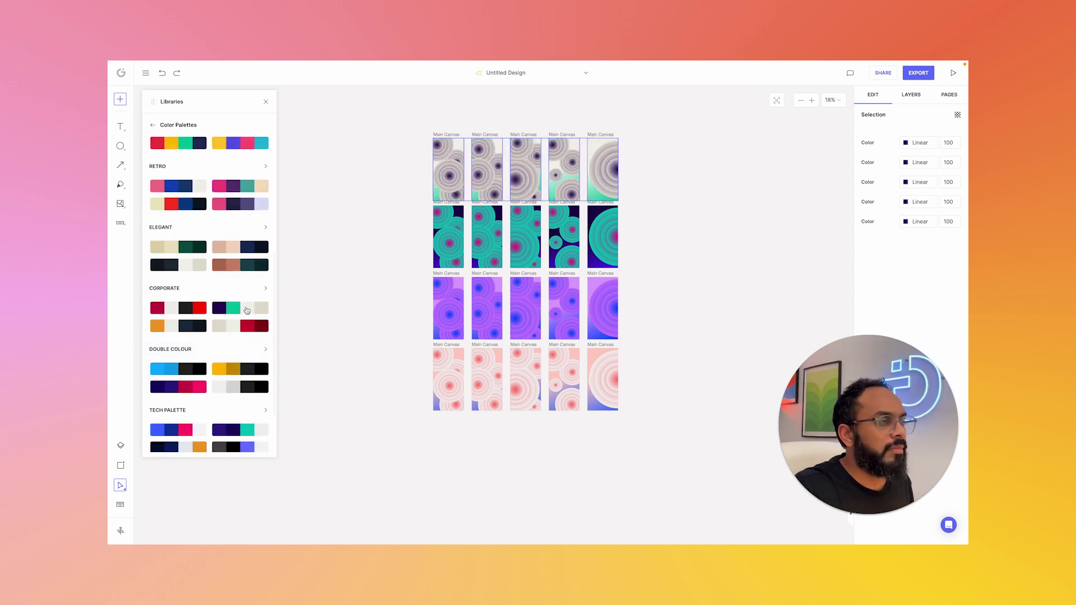
# Duplicate the grey-beige row below the pale pink row and try shuffles of the grey, black and indigo Tech Palette on the copy
pyautogui.moveTo(487, 168); pyautogui.dragTo(488, 453)
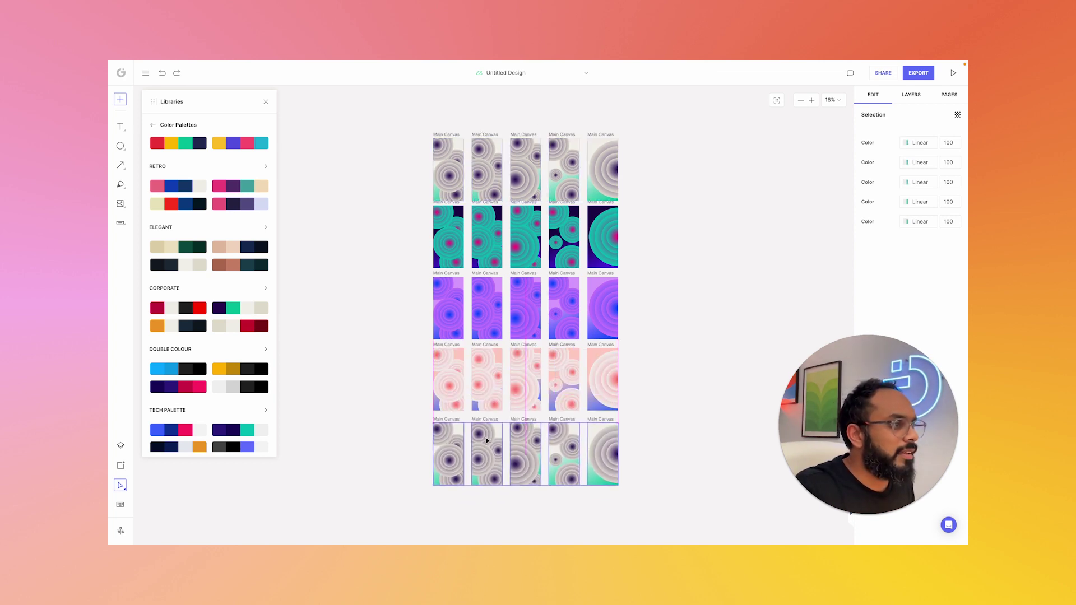
pyautogui.scroll(-2, 211, 371)
pyautogui.click(248, 382)
pyautogui.click(247, 382)
pyautogui.click(247, 381)
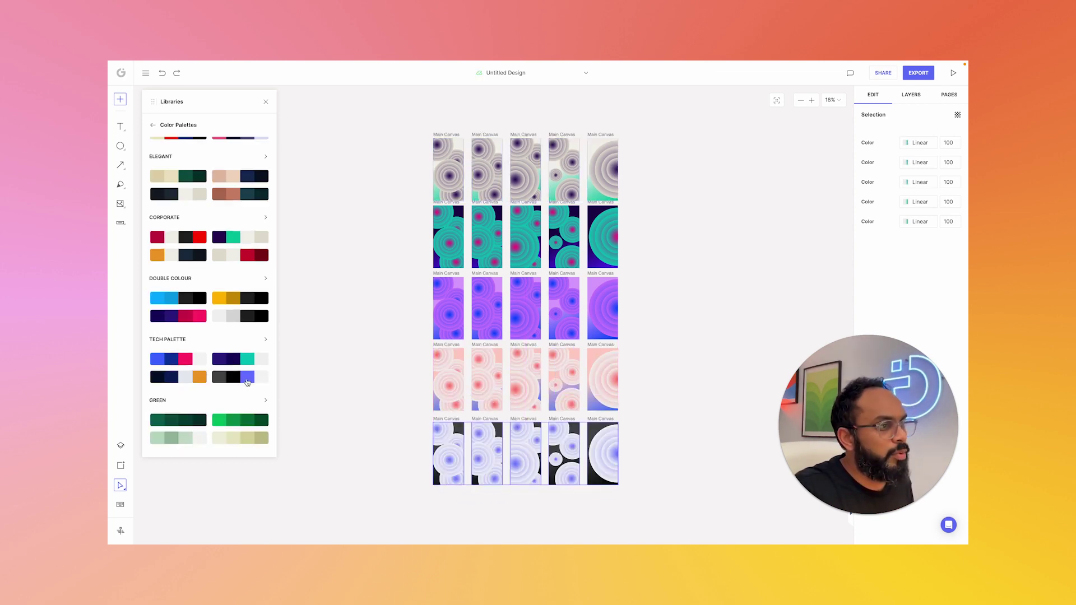
pyautogui.click(248, 382)
pyautogui.click(247, 381)
pyautogui.click(247, 381)
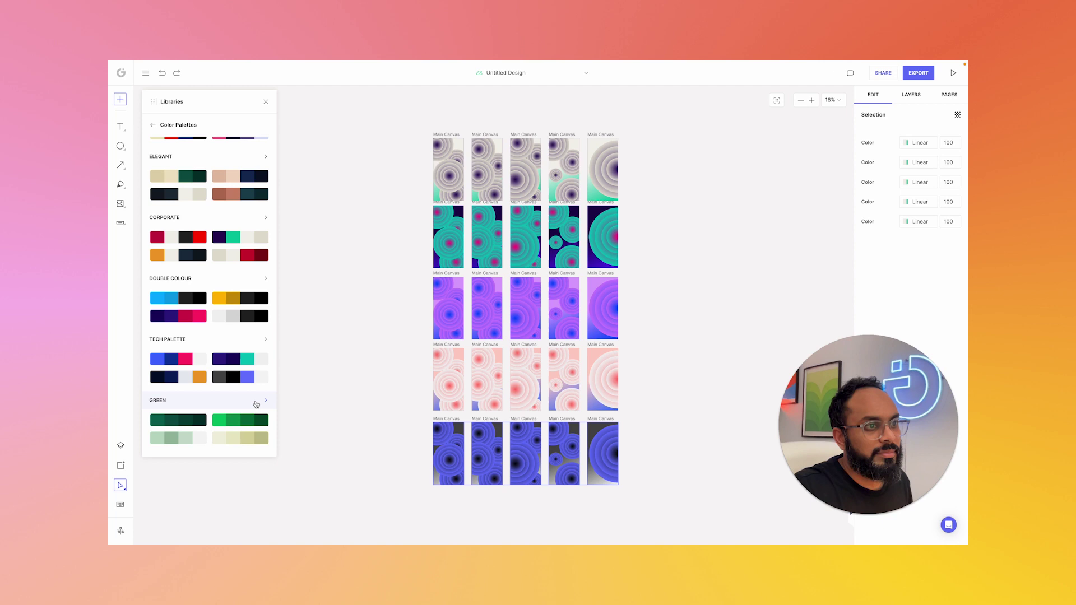
# Try palettes from the Green collection, including the pale olive one, on the bottom row
pyautogui.click(258, 402)
pyautogui.click(198, 217)
pyautogui.click(190, 202)
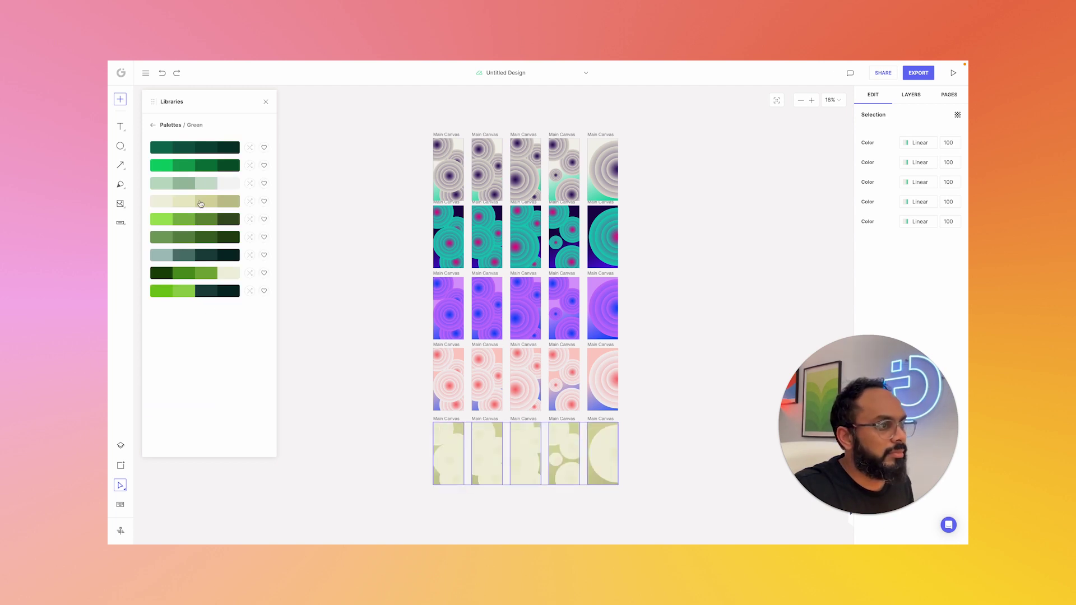
# Leave the Green collection and open the full Tech Palette collection
pyautogui.click(152, 125)
pyautogui.scroll(-3, 213, 280)
pyautogui.click(224, 377)
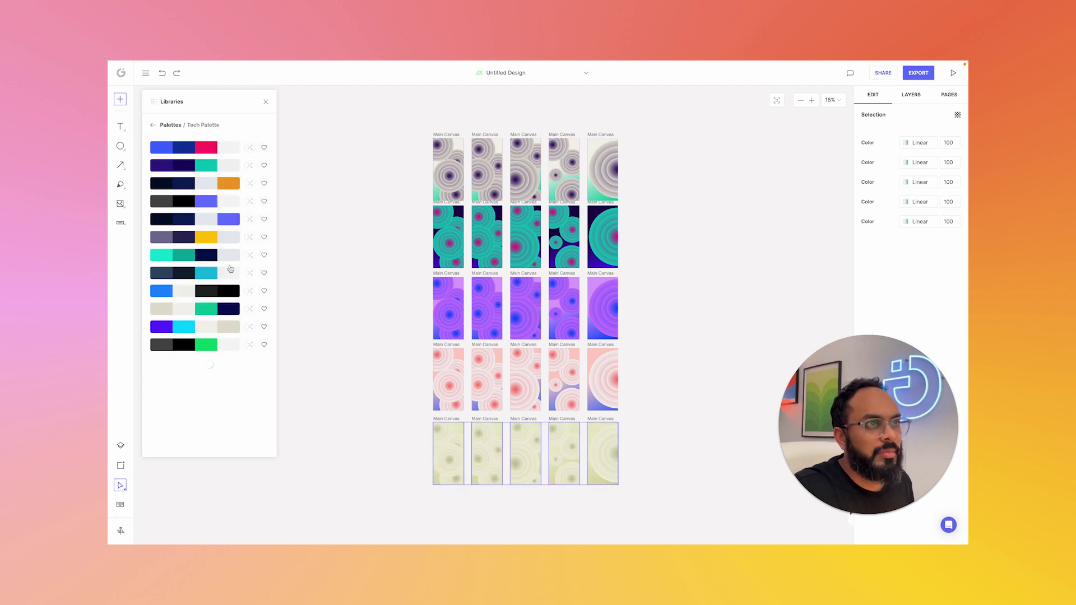
# Try the navy and indigo, blue and black, and violet and cyan Tech Palette options on the bottom row
pyautogui.click(209, 217)
pyautogui.click(209, 218)
pyautogui.click(209, 218)
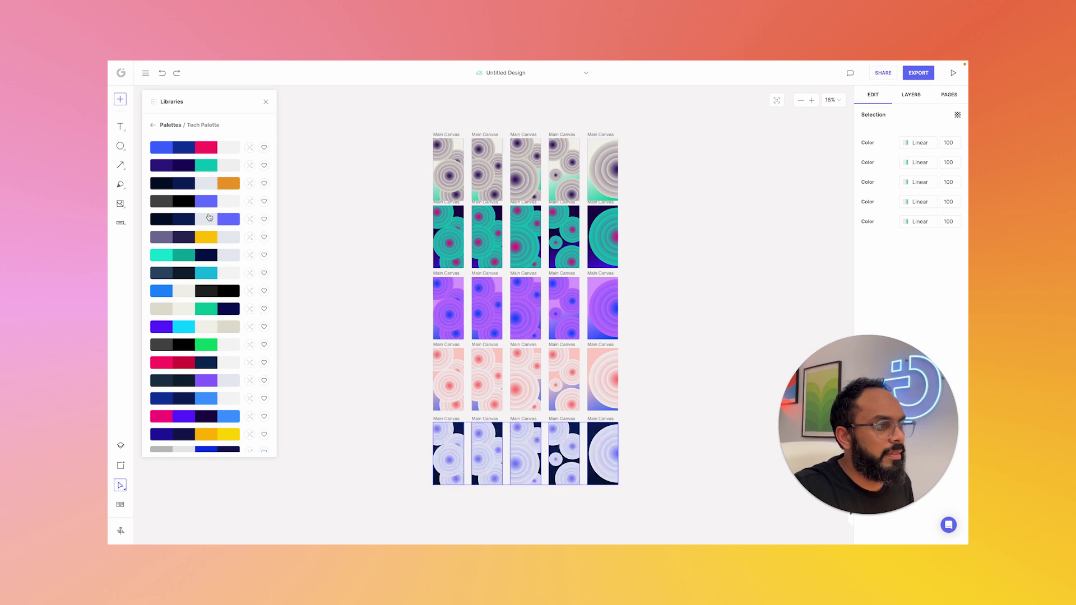
pyautogui.click(197, 292)
pyautogui.click(198, 292)
pyautogui.click(196, 331)
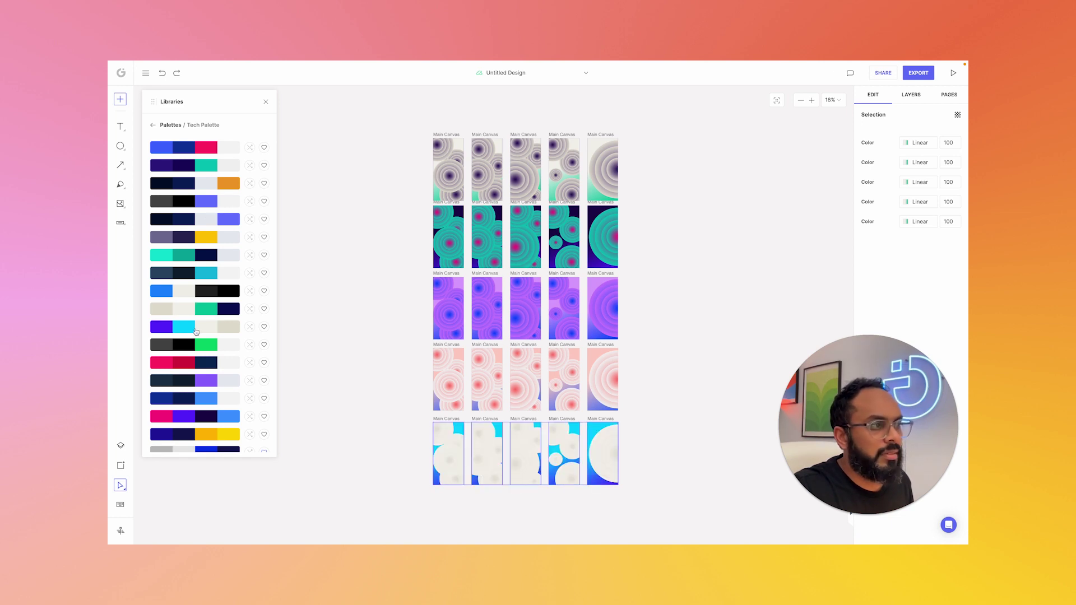
pyautogui.click(193, 328)
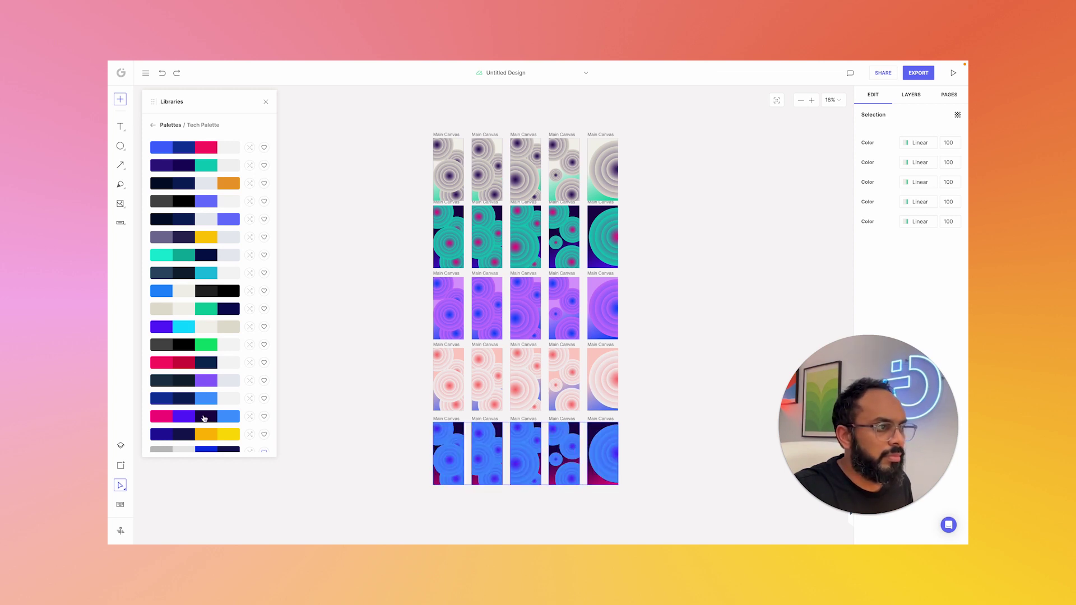
# Recolour the bottom row with the light-to-dark blue palette further down the Tech Palette collection
pyautogui.scroll(-3, 204, 418)
pyautogui.click(198, 383)
pyautogui.click(197, 383)
pyautogui.scroll(-1, 198, 384)
pyautogui.click(196, 352)
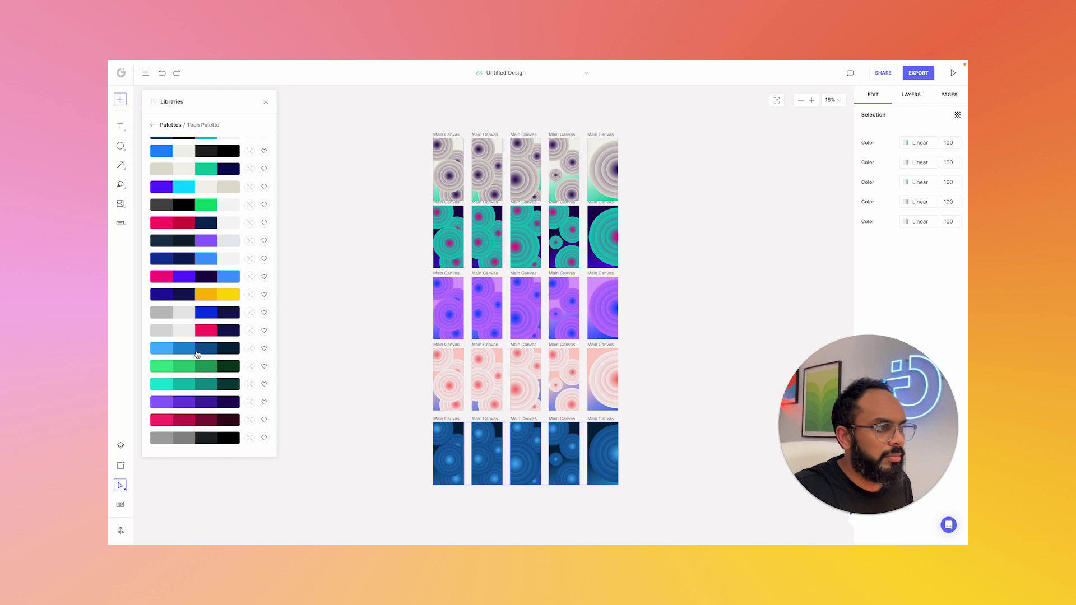
# Try Tech Palette options near the start of the collection on the bottom row, including the purple-grey and yellow one
pyautogui.scroll(5, 196, 347)
pyautogui.click(198, 219)
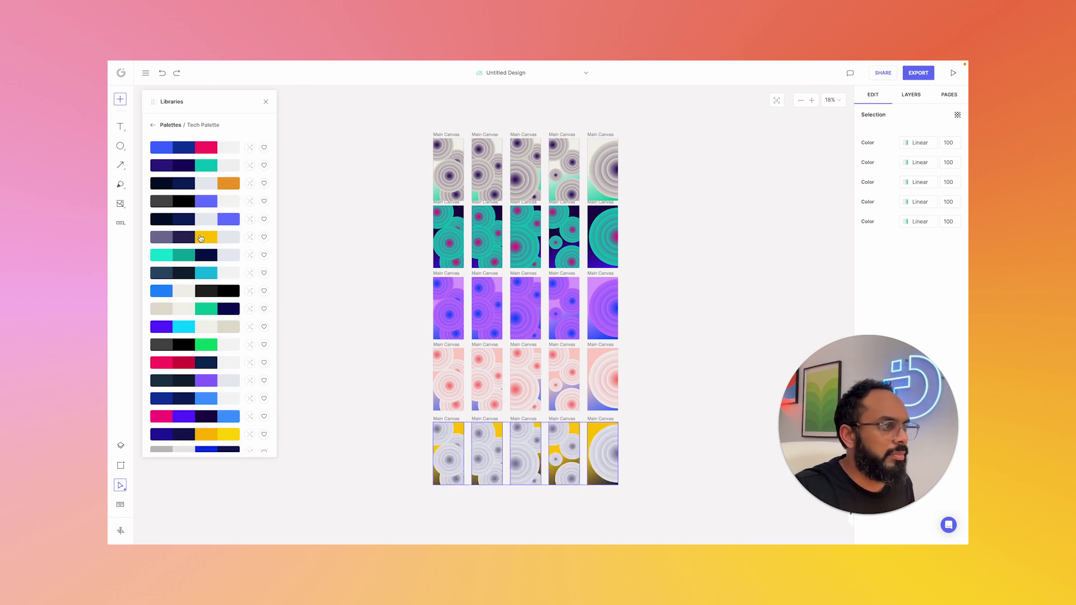
pyautogui.click(201, 238)
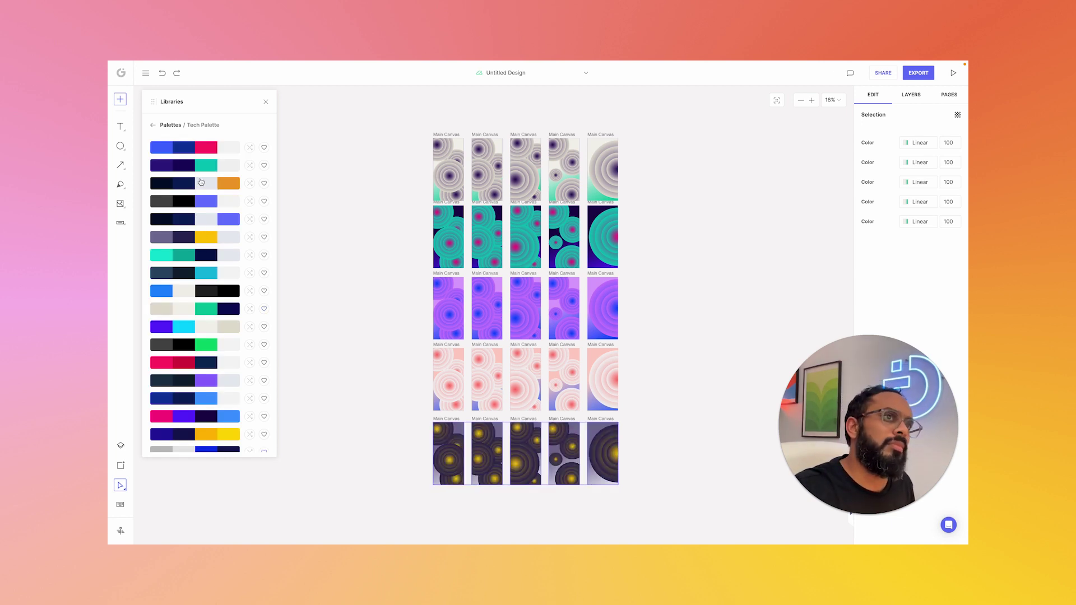
# Leave the Tech Palette, try the beige-blue and pale yellow-green Pastel palettes on the bottom row, and open the full Monocromatic collection
pyautogui.click(152, 125)
pyautogui.click(198, 287)
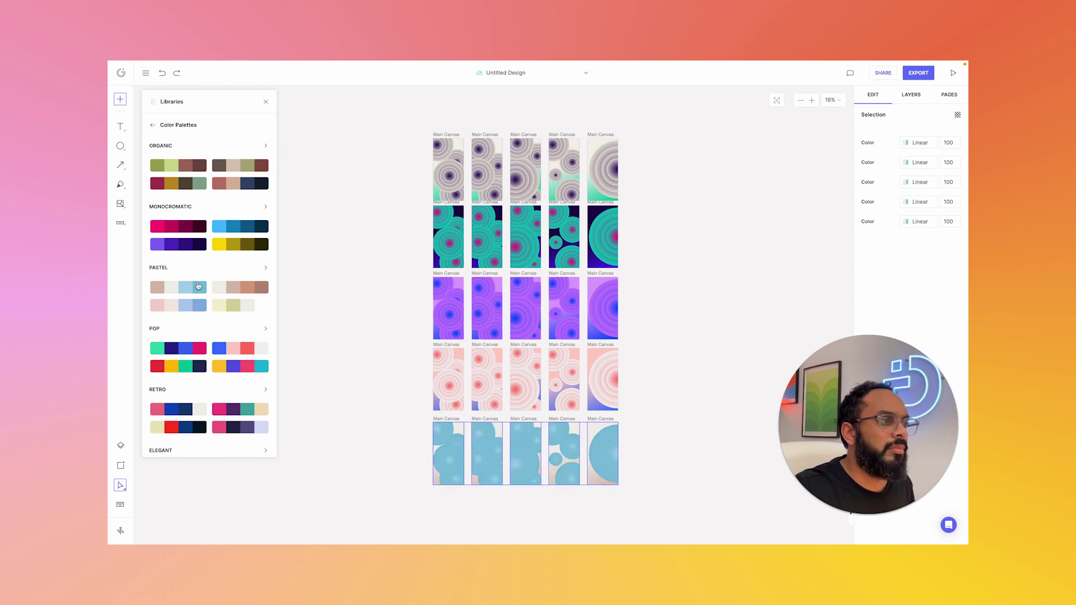
pyautogui.click(227, 308)
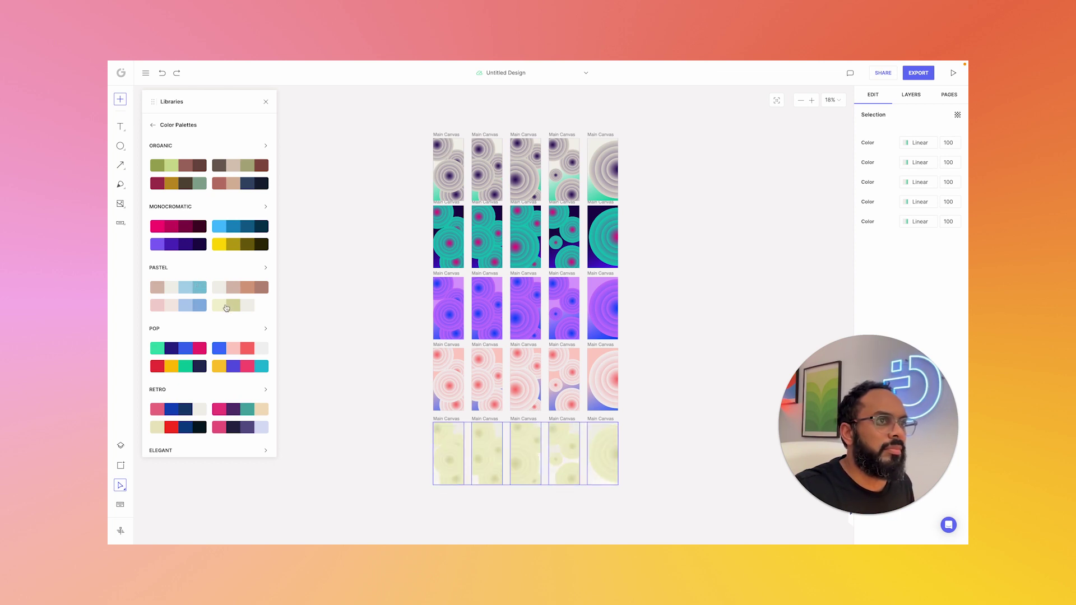
pyautogui.click(223, 206)
# Try the lime green, muted teal and light blue Monocromatic palettes on the bottom row, reapplying the last two for different colour arrangements
pyautogui.click(183, 274)
pyautogui.click(182, 310)
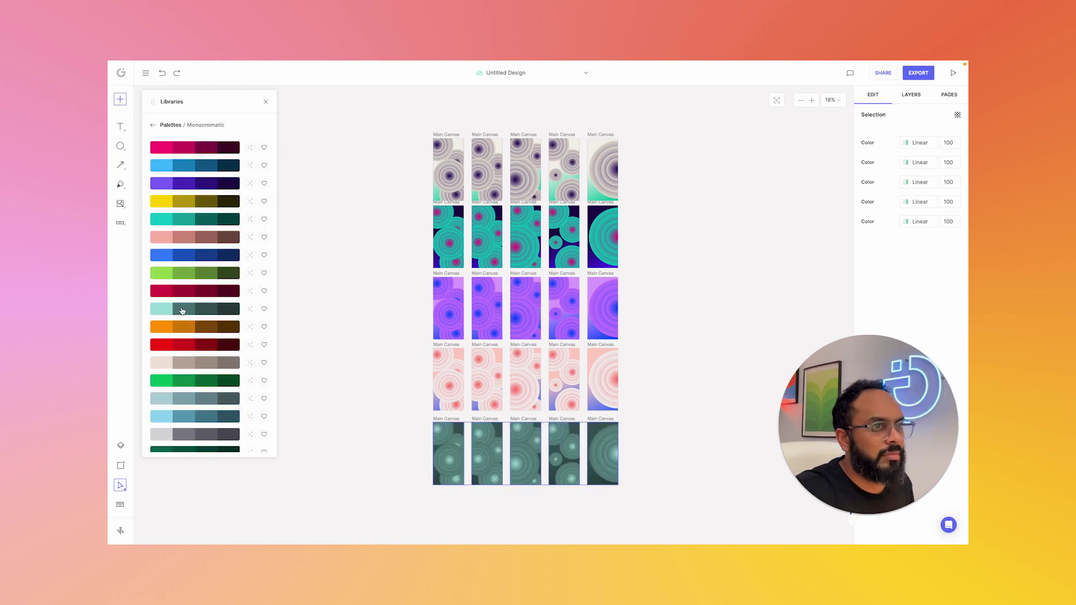
pyautogui.click(182, 310)
pyautogui.click(195, 415)
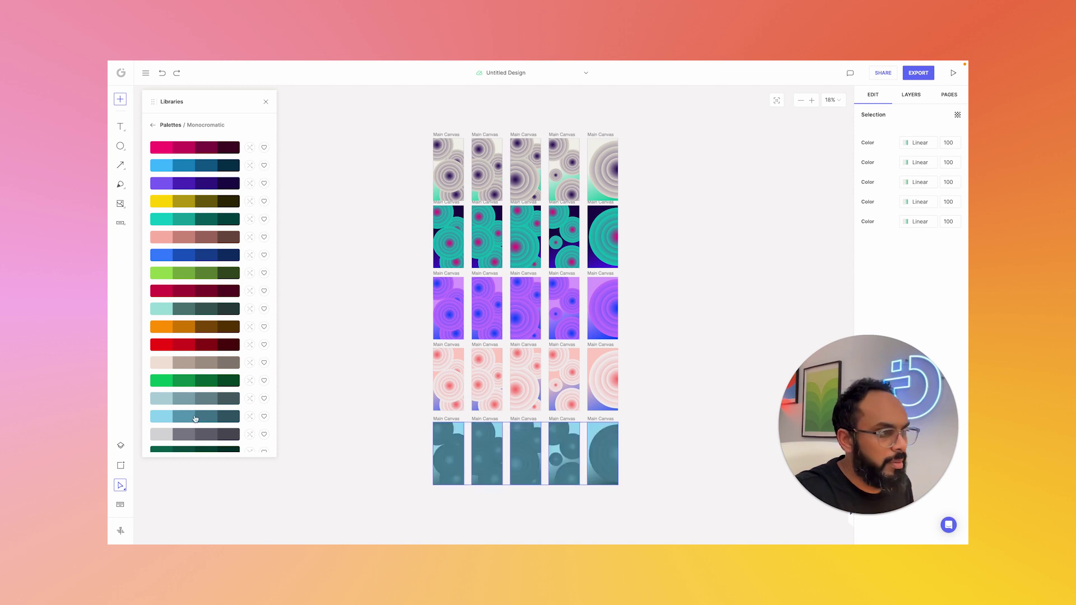
pyautogui.click(195, 418)
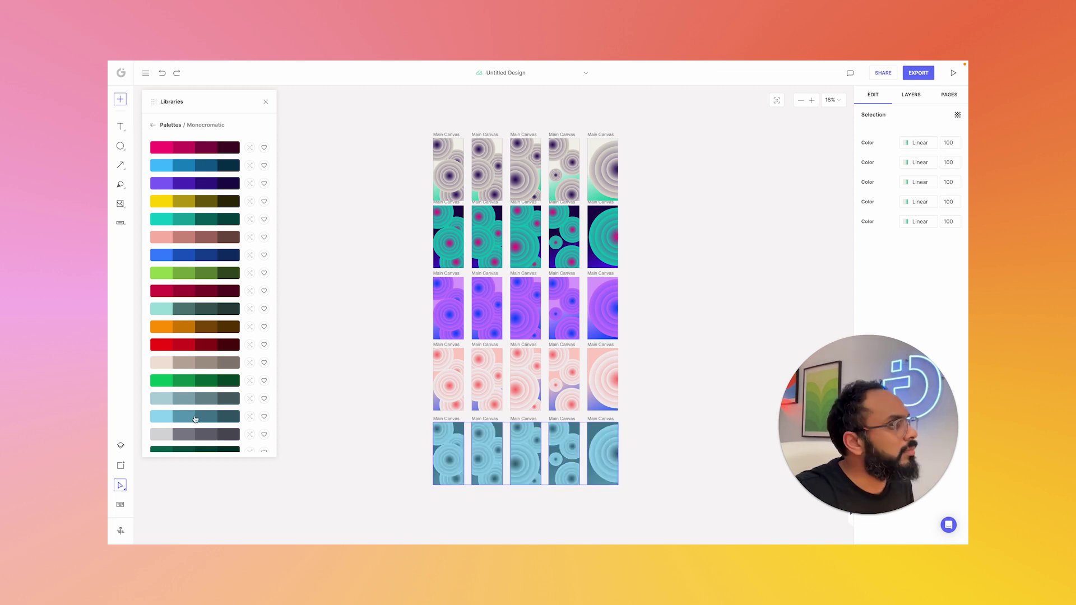
# Recolour the bottom row with the bright-to-dark blue palette further down the Monocromatic collection and deselect the canvases
pyautogui.scroll(-3, 168, 253)
pyautogui.click(189, 405)
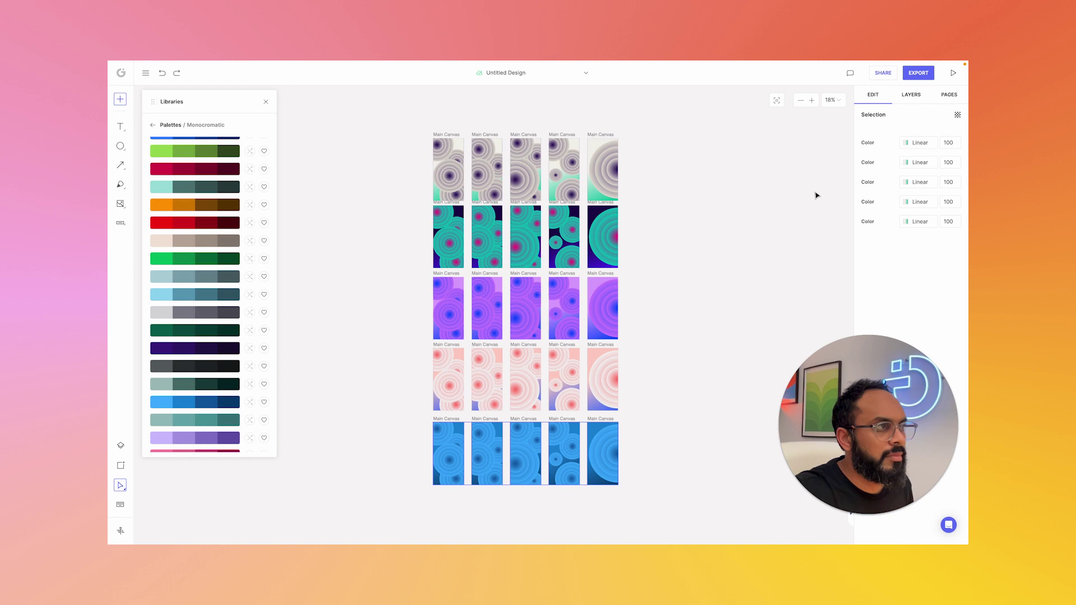
pyautogui.click(782, 216)
pyautogui.hscroll(1, 701, 204)
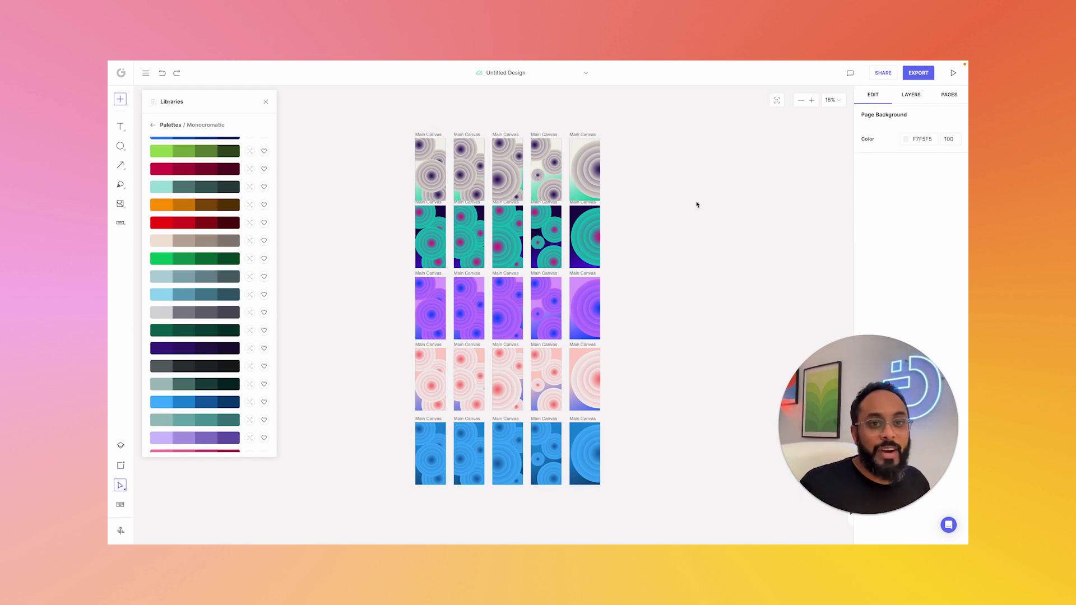